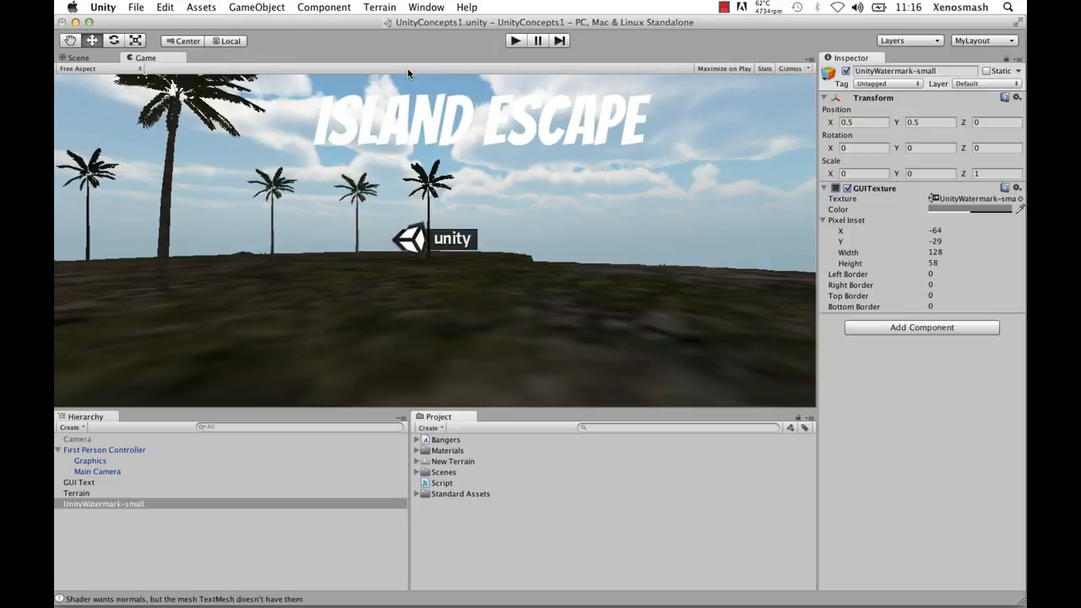
Step: Create another GUI Texture object in the scene and widen the Inspector
click(257, 7)
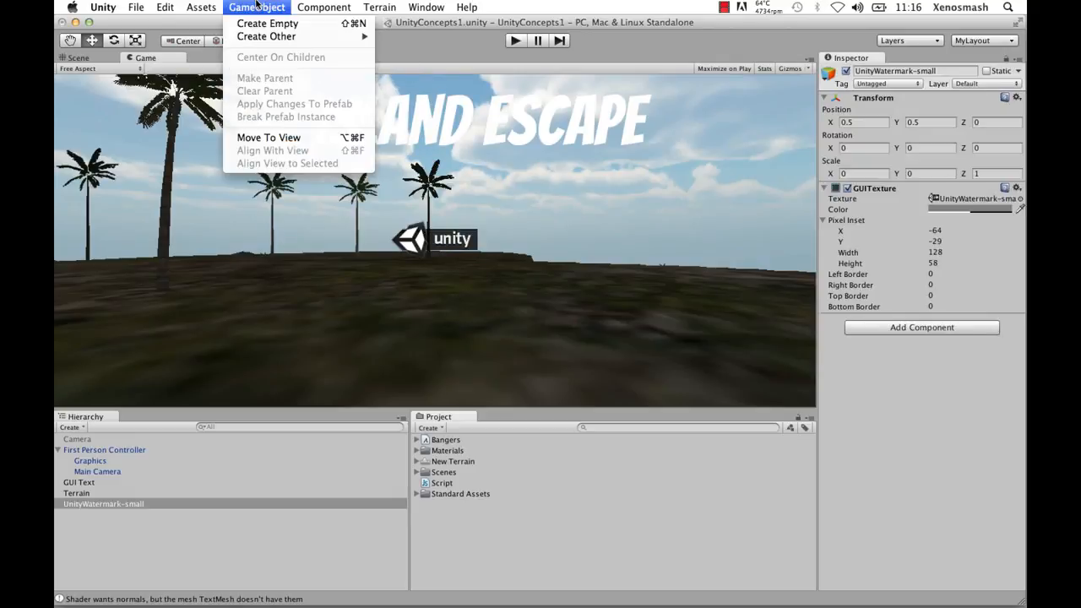
mouse_move(257, 37)
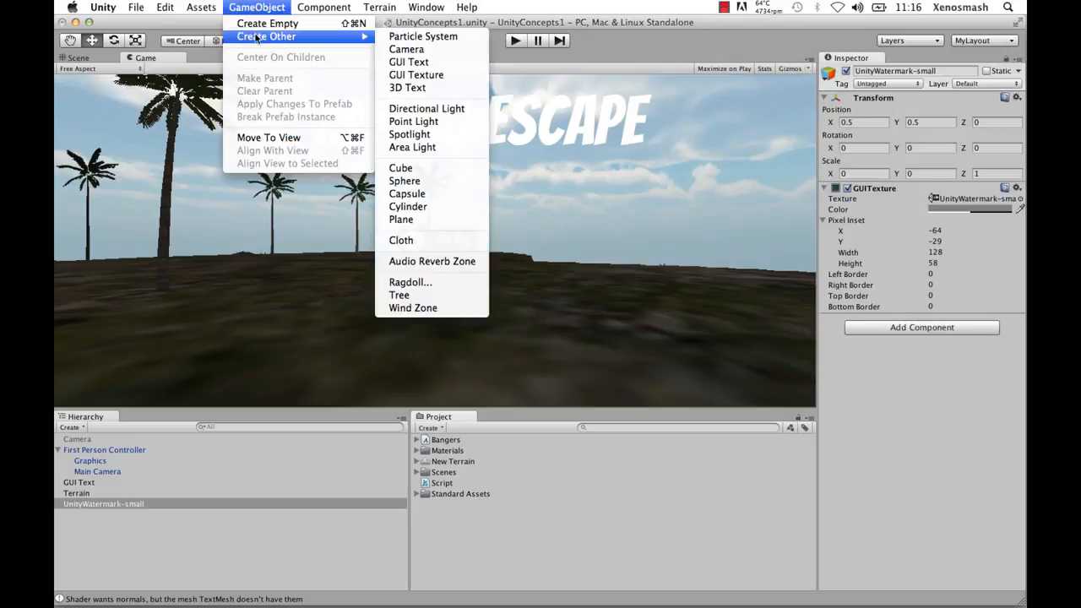
click(462, 79)
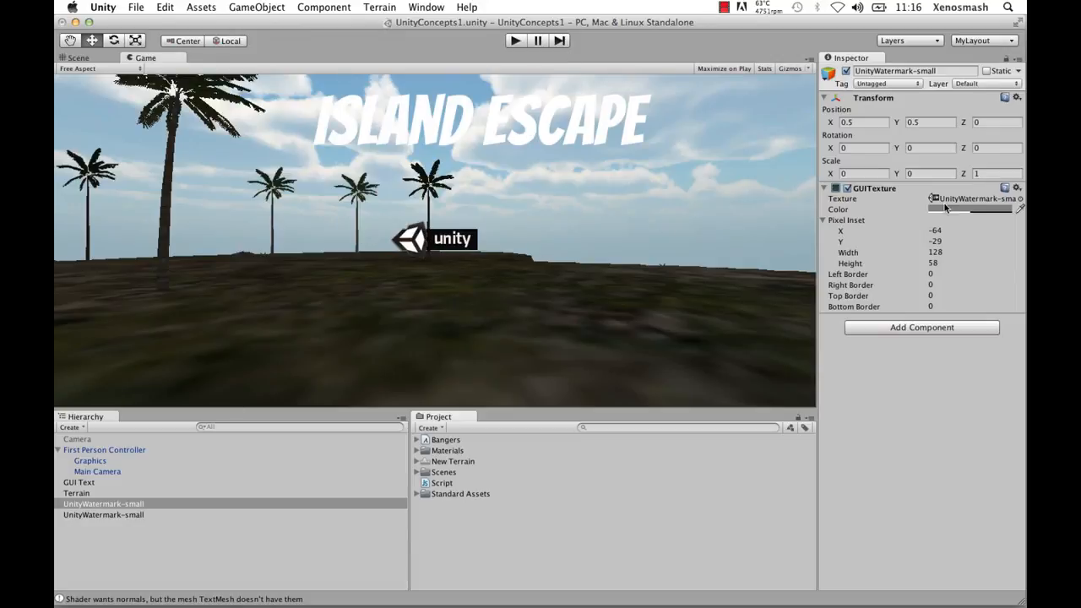
drag(815, 205, 691, 213)
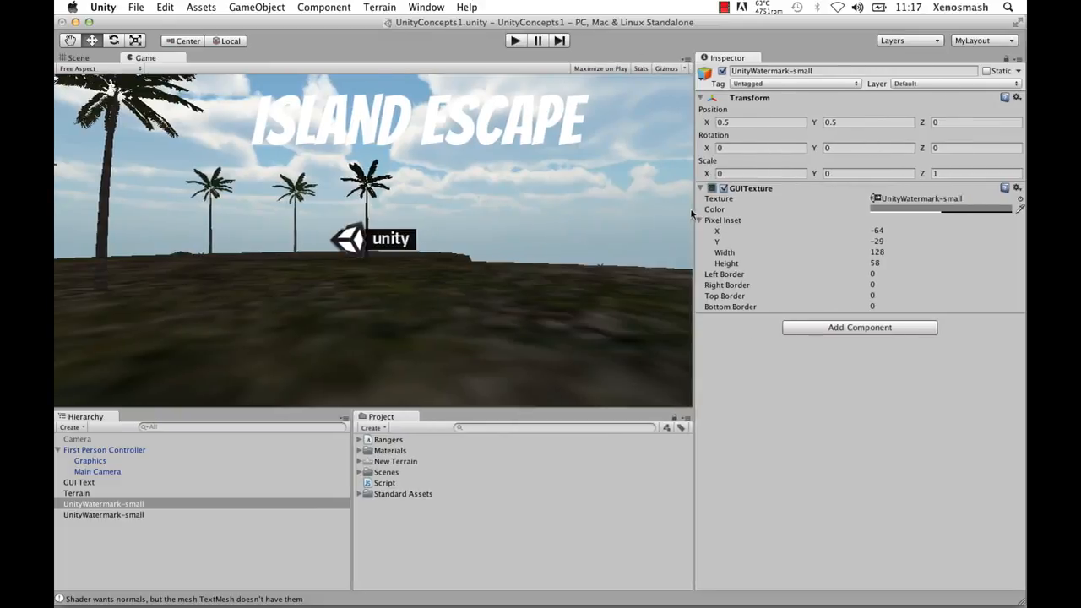
Step: Check the watermark texture's colour settings and try shifting its Pixel Inset X
click(934, 209)
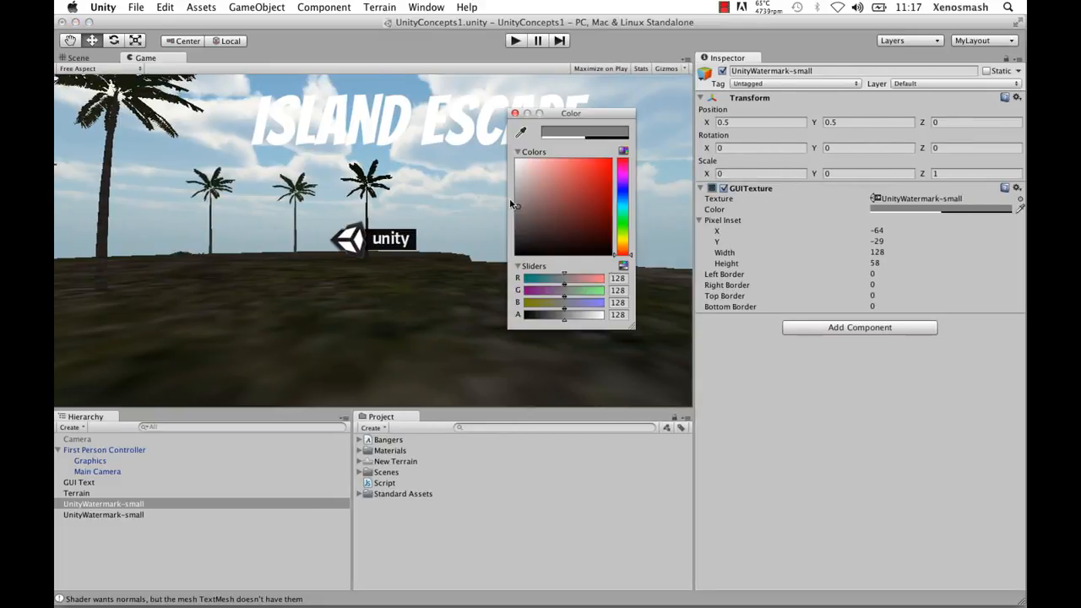
click(514, 113)
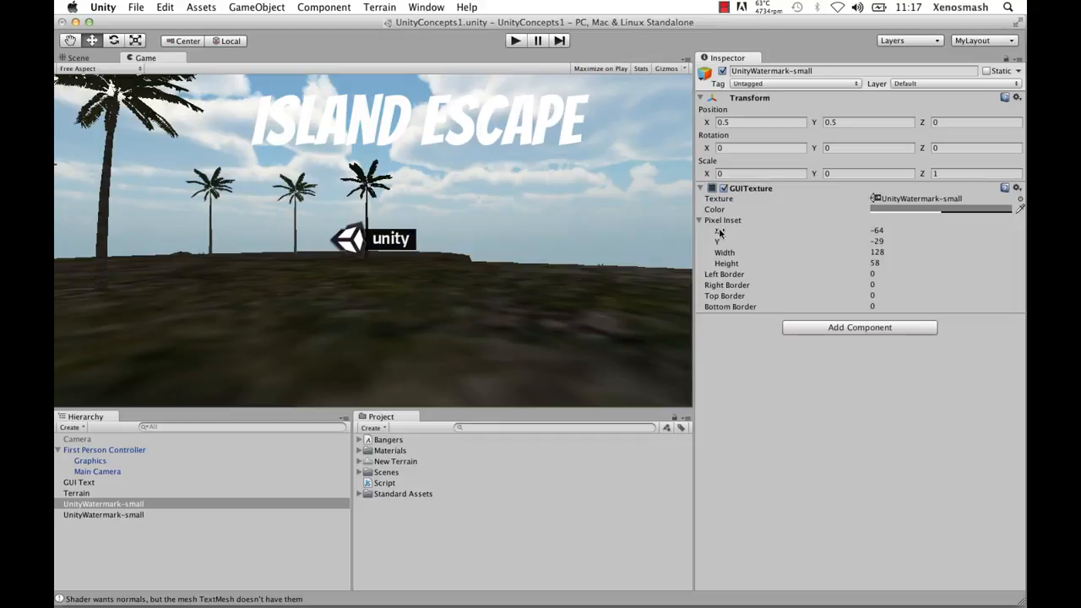
drag(718, 230, 648, 232)
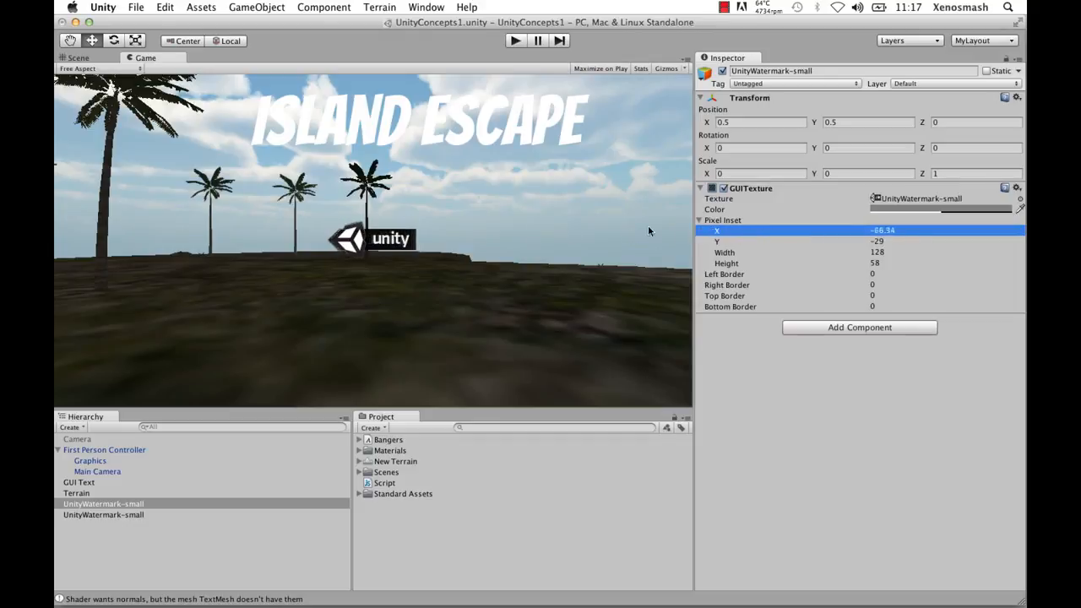
Step: Disable the second UnityWatermark-small object and reposition the first one to Pixel Inset X -11.9 and Y -8.9
click(131, 514)
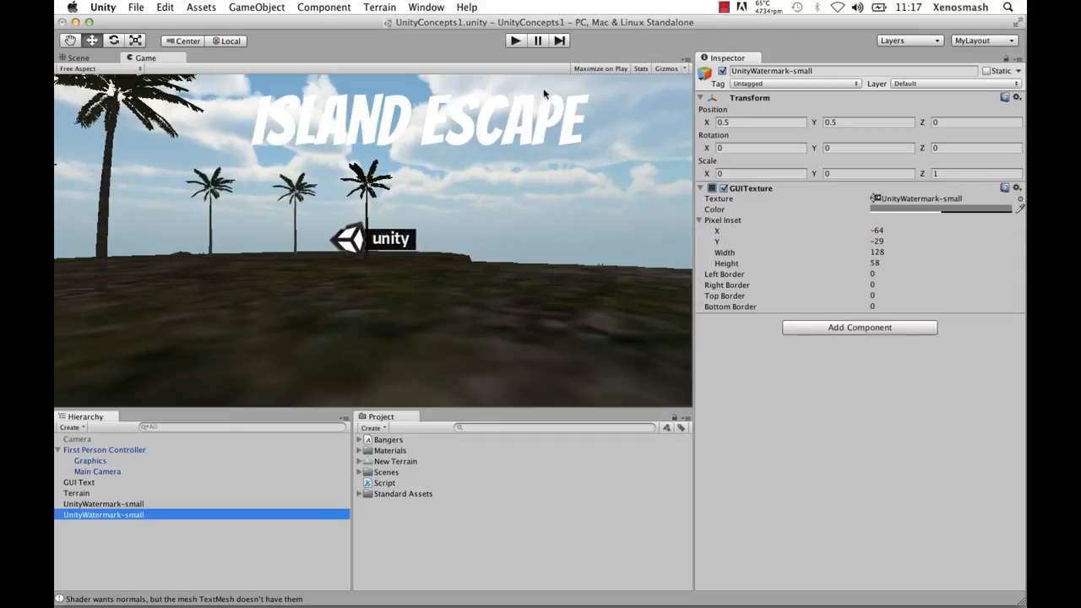
click(722, 72)
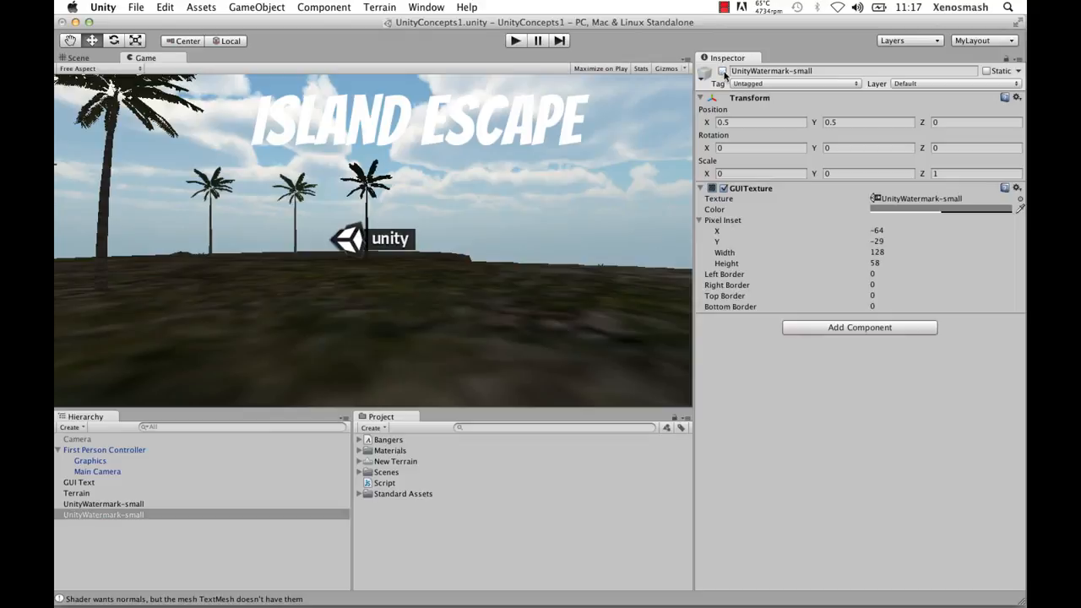
click(110, 504)
drag(717, 243, 939, 236)
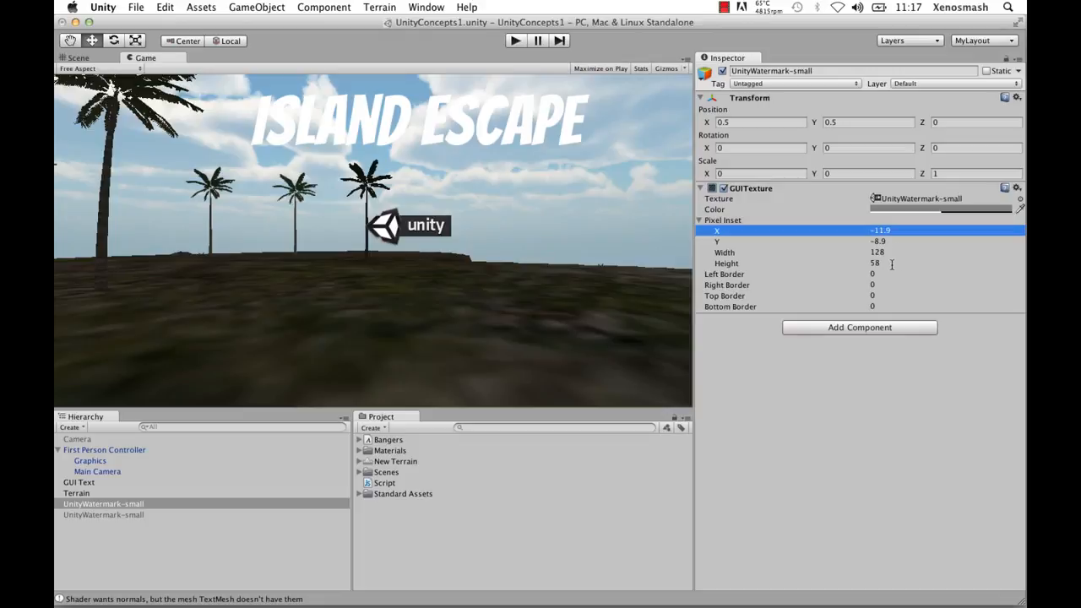
Step: Try a Left Border of -151 and a Right Border of -6 on the watermark texture
mouse_move(734, 277)
mouse_down()
mouse_move(1021, 280)
mouse_move(664, 279)
mouse_move(959, 287)
mouse_move(802, 292)
mouse_move(604, 277)
mouse_move(720, 289)
mouse_up()
click(722, 287)
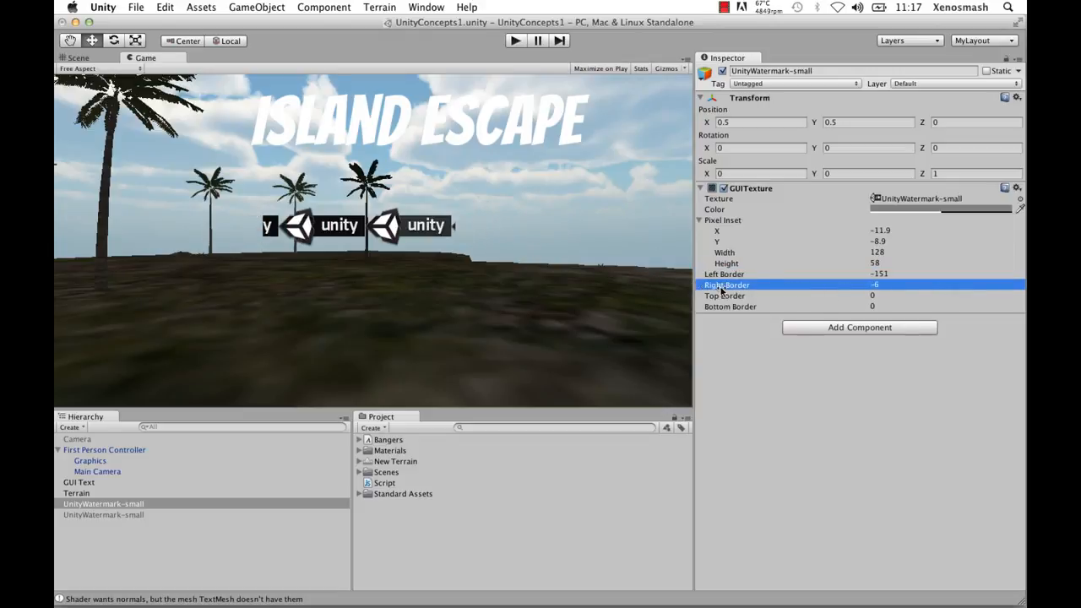
Step: Read the GUI Texture reference page on borders and Pixel Inset, and close the documentation
click(1004, 189)
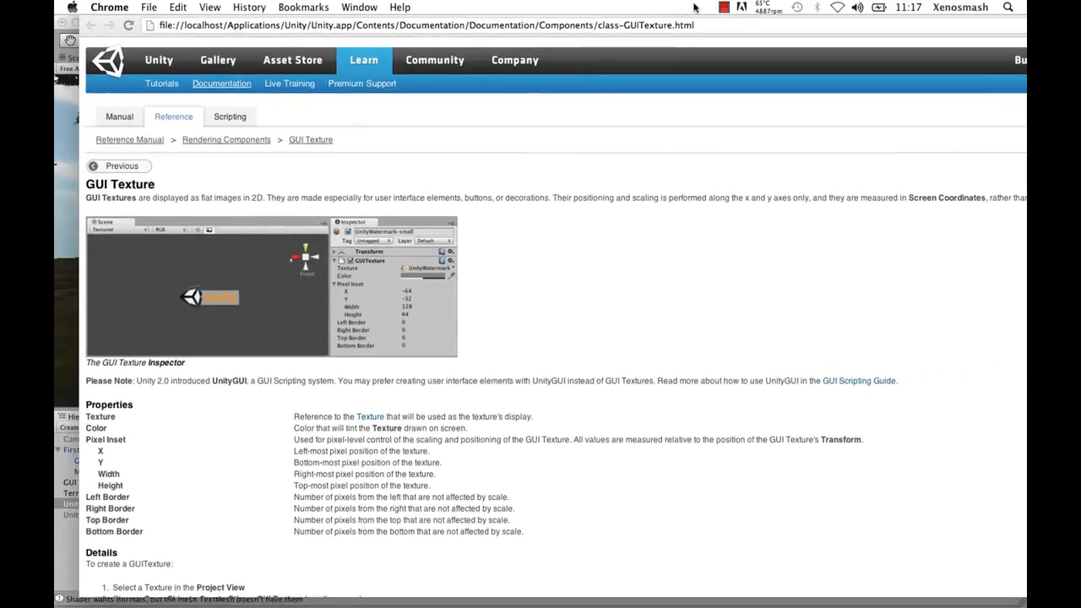
scroll(671, 242, down, 10)
scroll(661, 248, up, 2)
scroll(427, 265, down, 1)
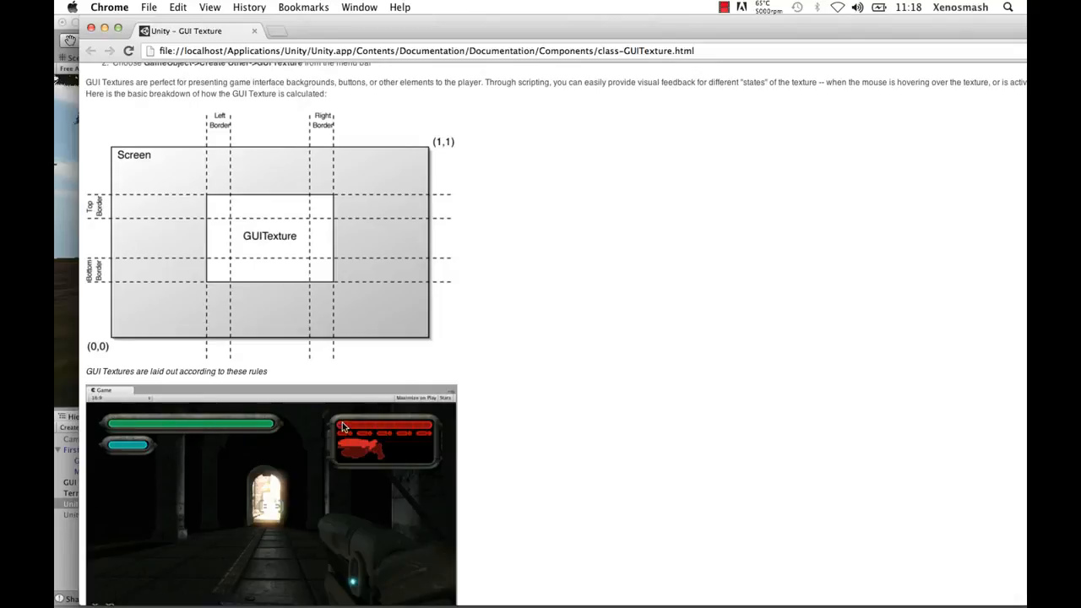
scroll(342, 424, down, 5)
scroll(342, 424, up, 2)
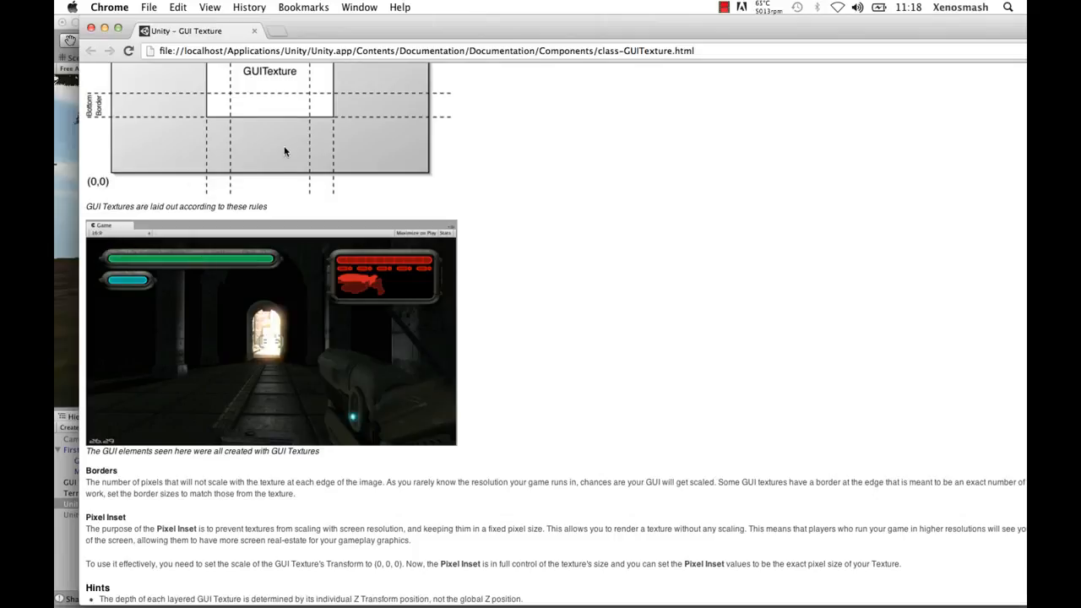
click(92, 29)
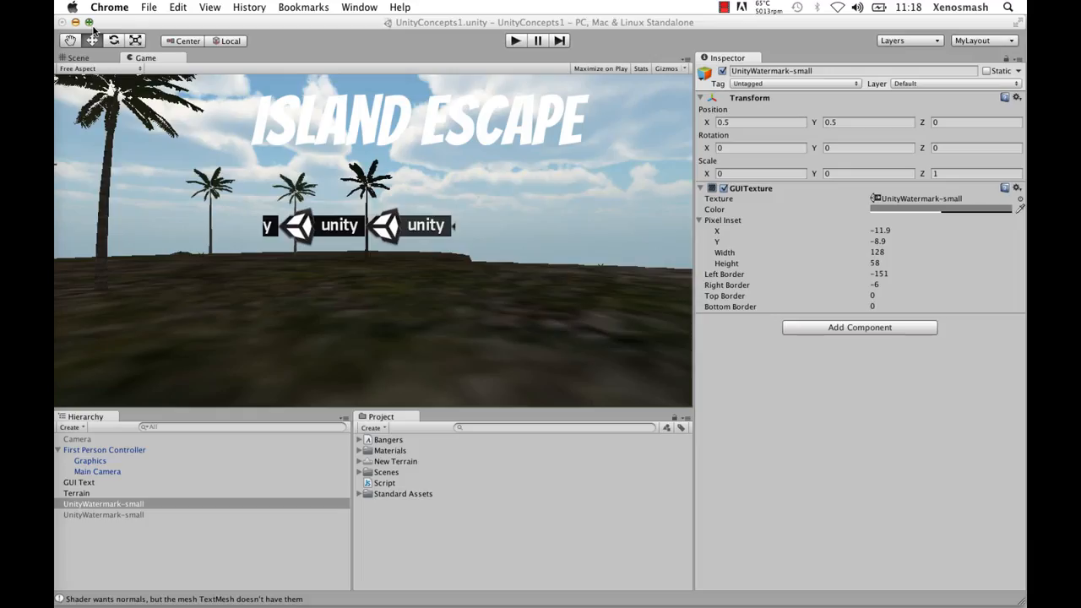
Step: Try watermark texture borders of -106 left, -177 right, -8 top and 47 bottom
drag(723, 277, 556, 259)
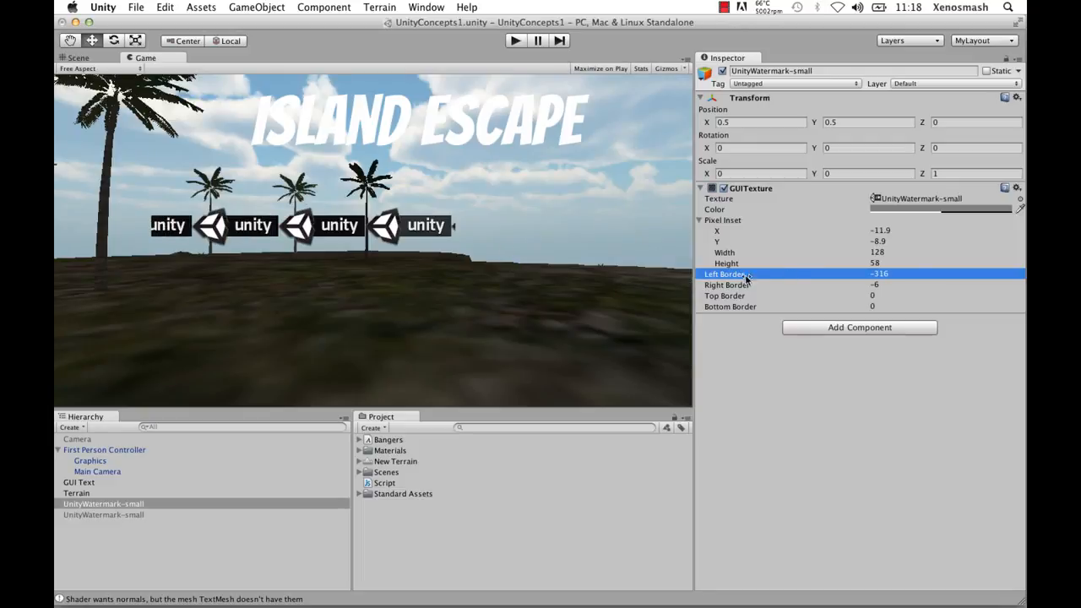
drag(746, 280, 855, 279)
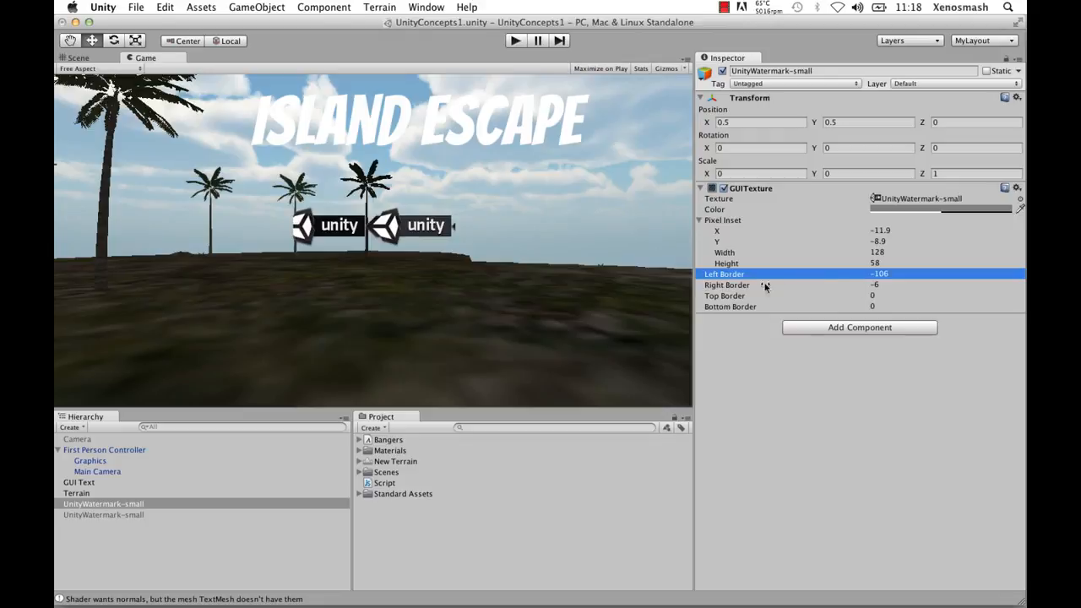
drag(765, 287, 779, 292)
drag(885, 288, 647, 282)
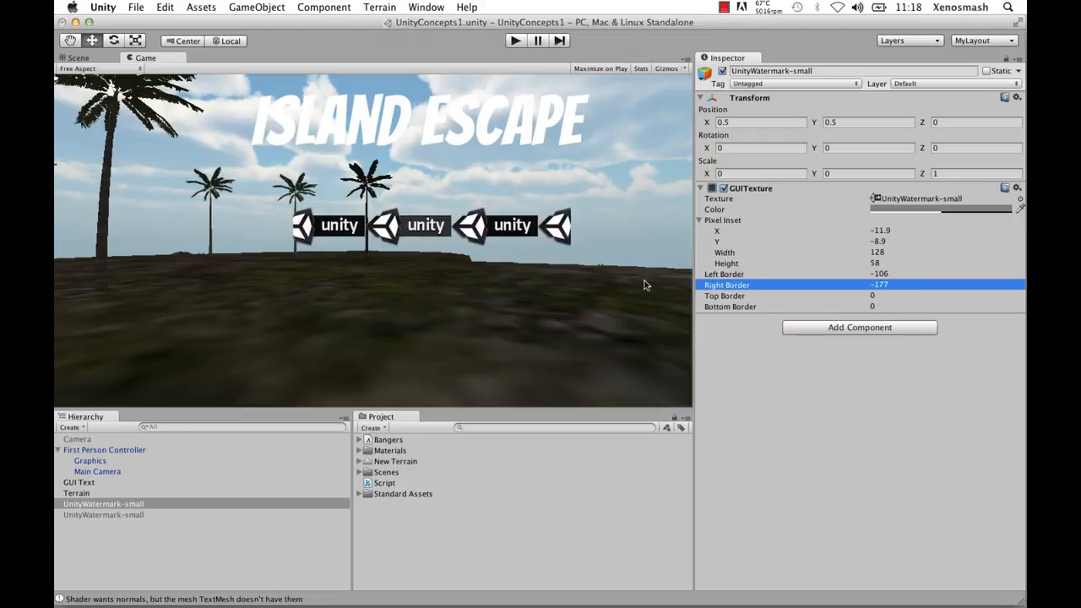
drag(714, 295, 747, 314)
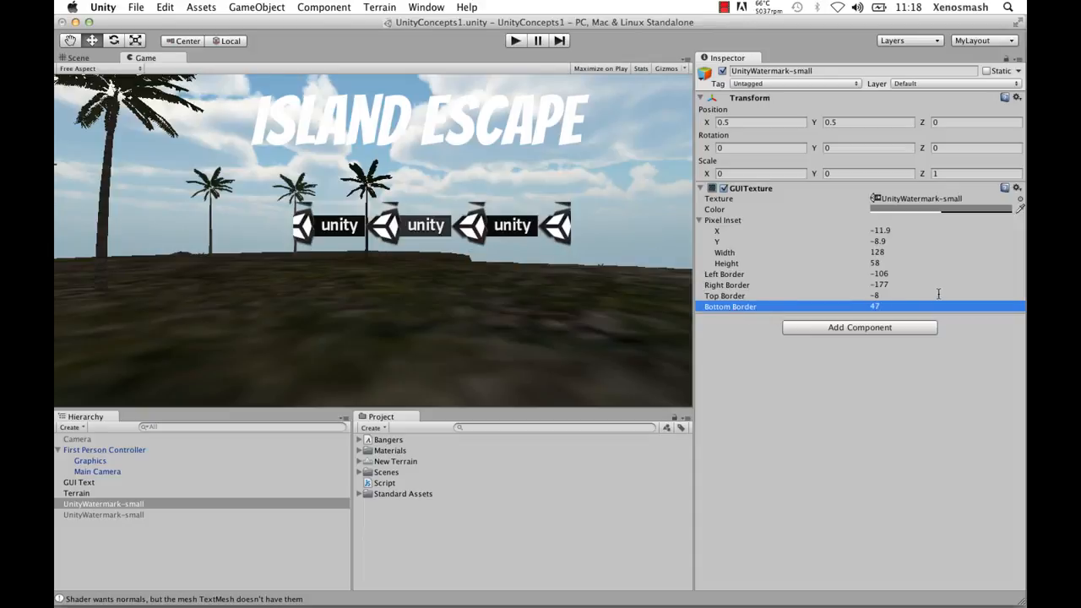
Step: Reset the watermark texture's left, right, top and bottom borders to 0
click(897, 306)
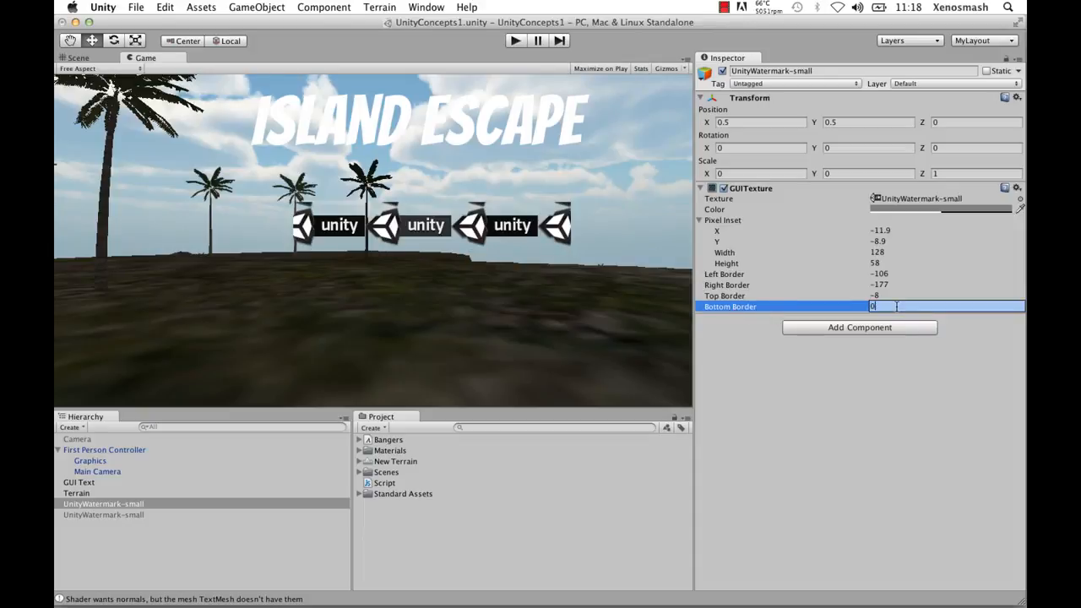
click(891, 295)
key(BackSpace)
text(0)
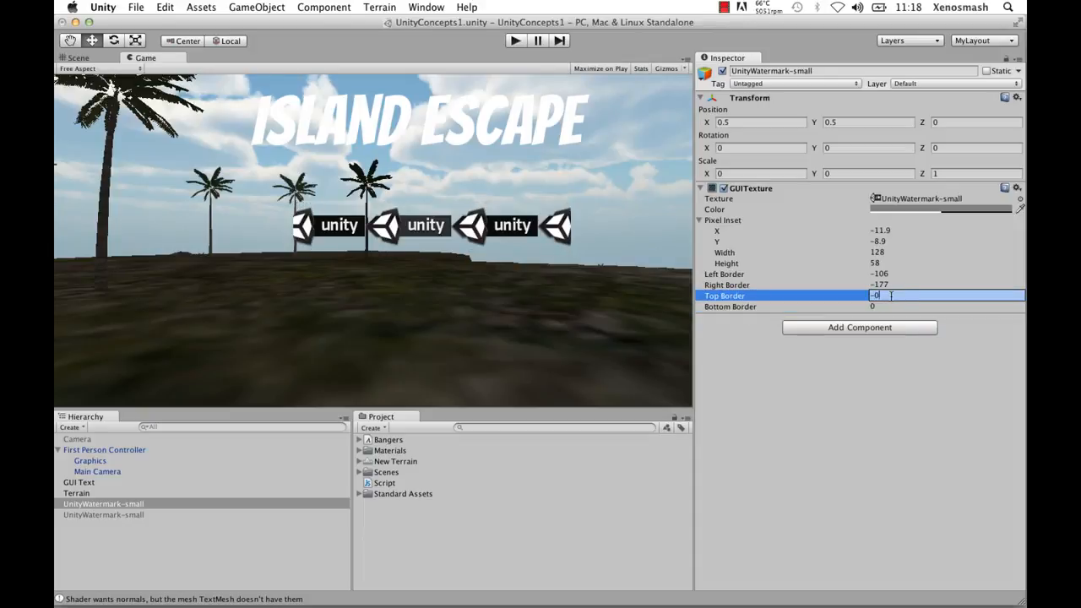
click(897, 285)
key(BackSpace)
key(BackSpace)
key(BackSpace)
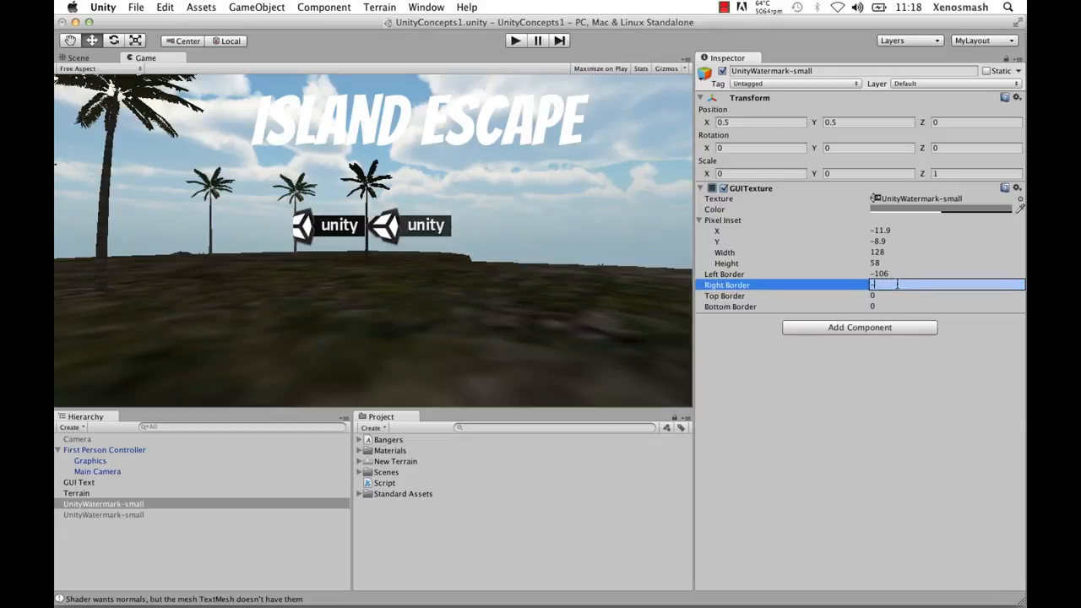
drag(897, 284, 845, 282)
click(918, 274)
text(0)
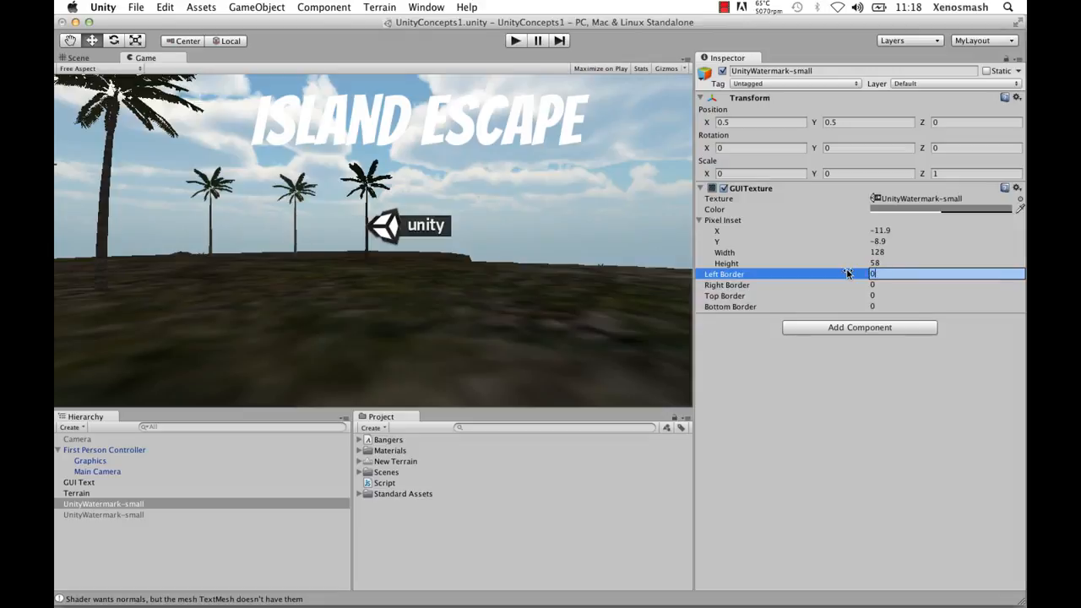
click(787, 498)
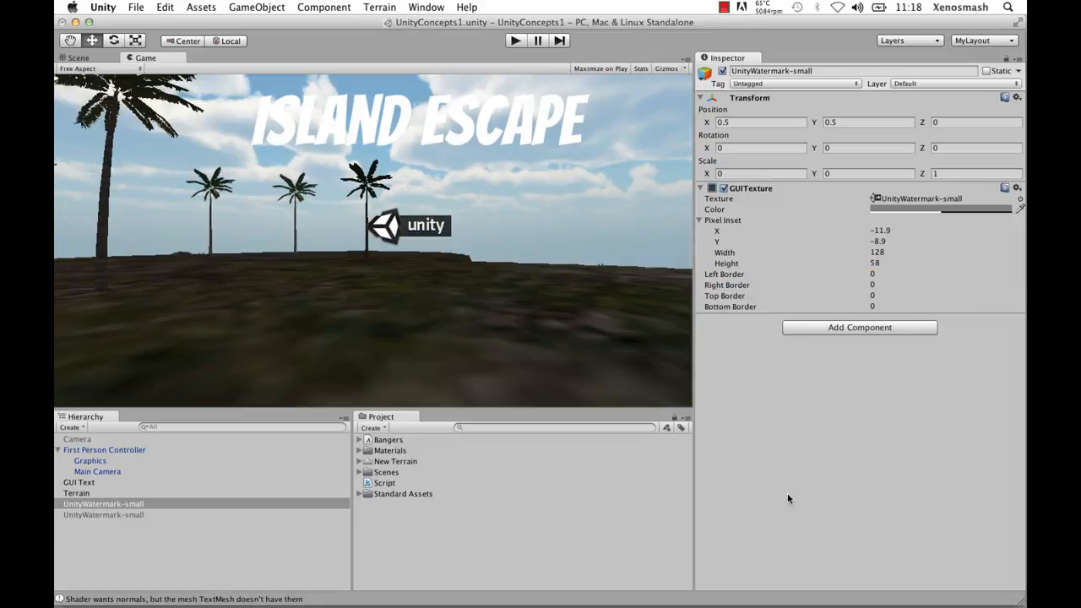
Step: Import Exit.jpg and Play.jpg from the Finder's GUI folder into the Unity project and preview both textures
click(241, 574)
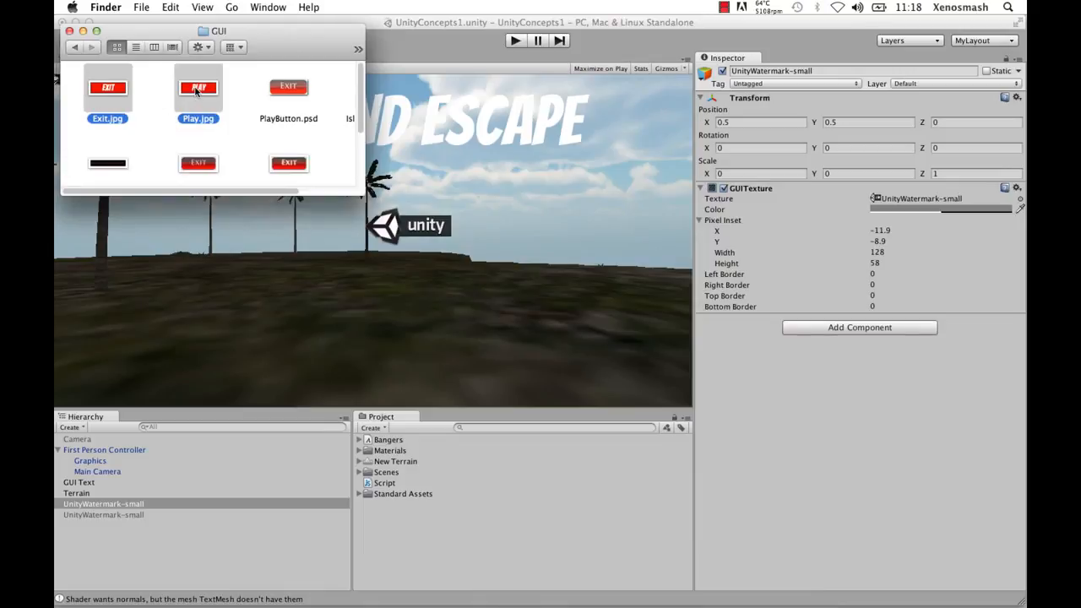
drag(195, 88, 486, 547)
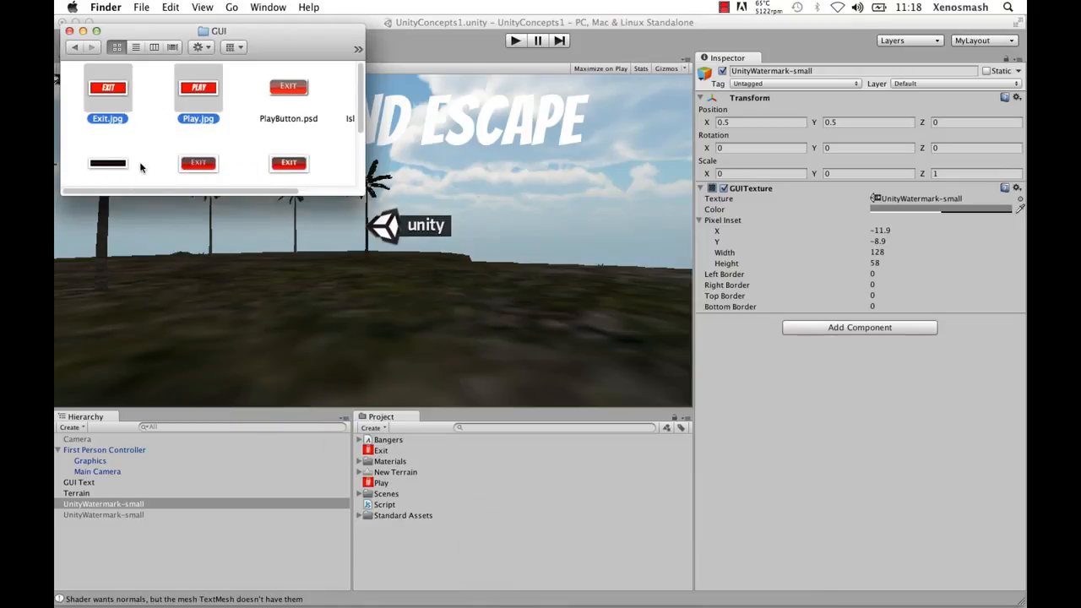
click(70, 31)
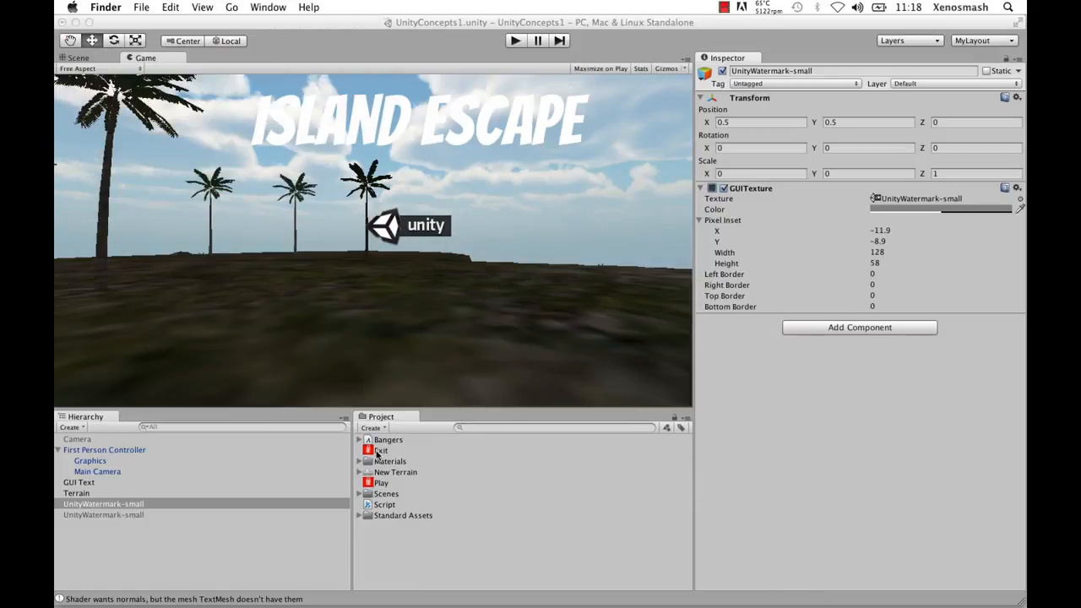
click(378, 451)
click(394, 484)
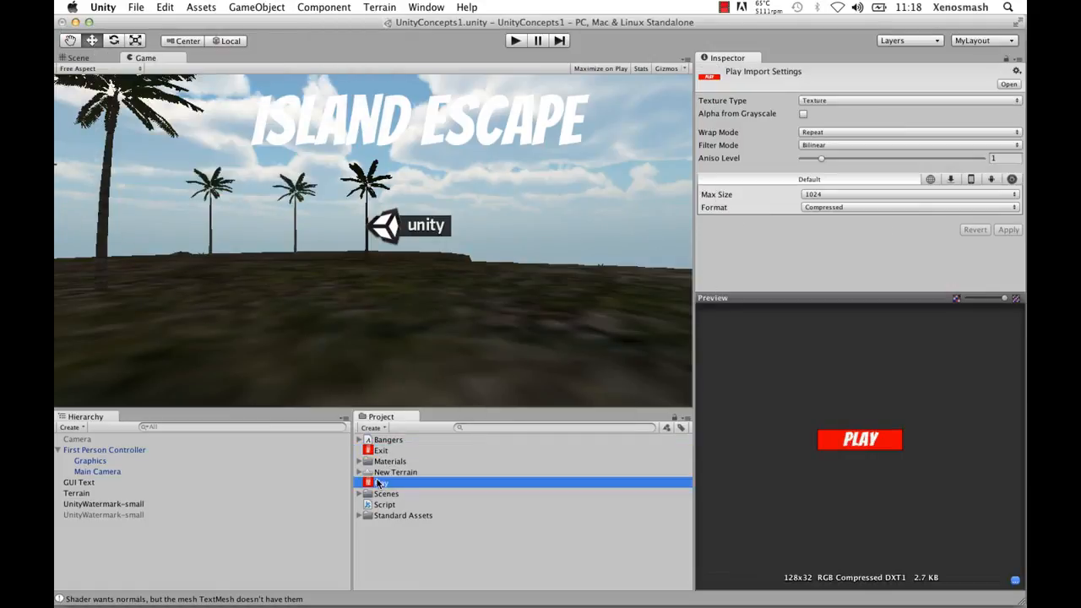
click(68, 504)
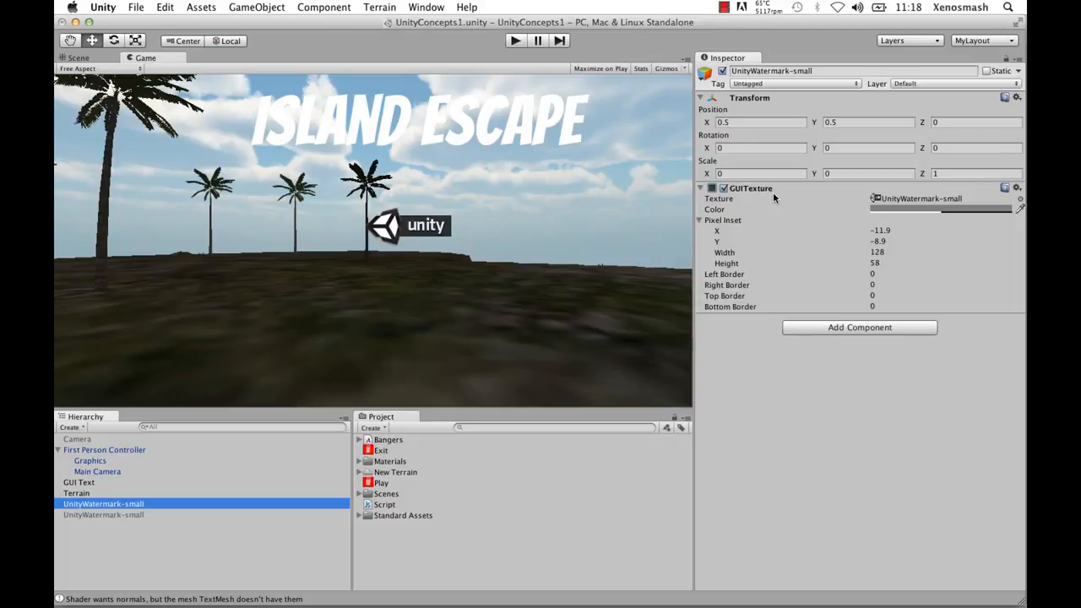
drag(694, 191, 611, 195)
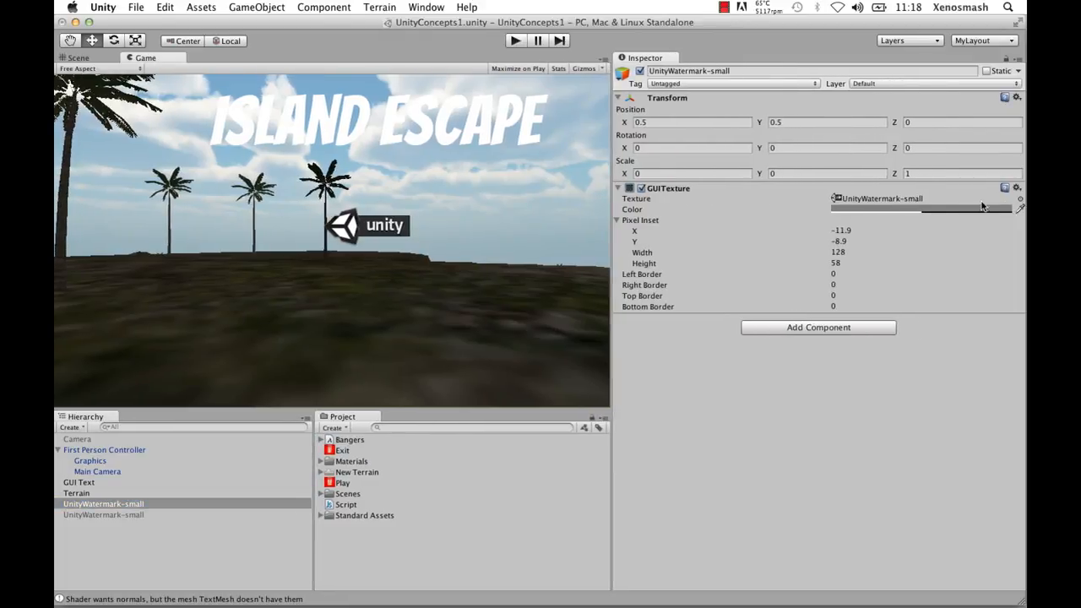
click(1021, 201)
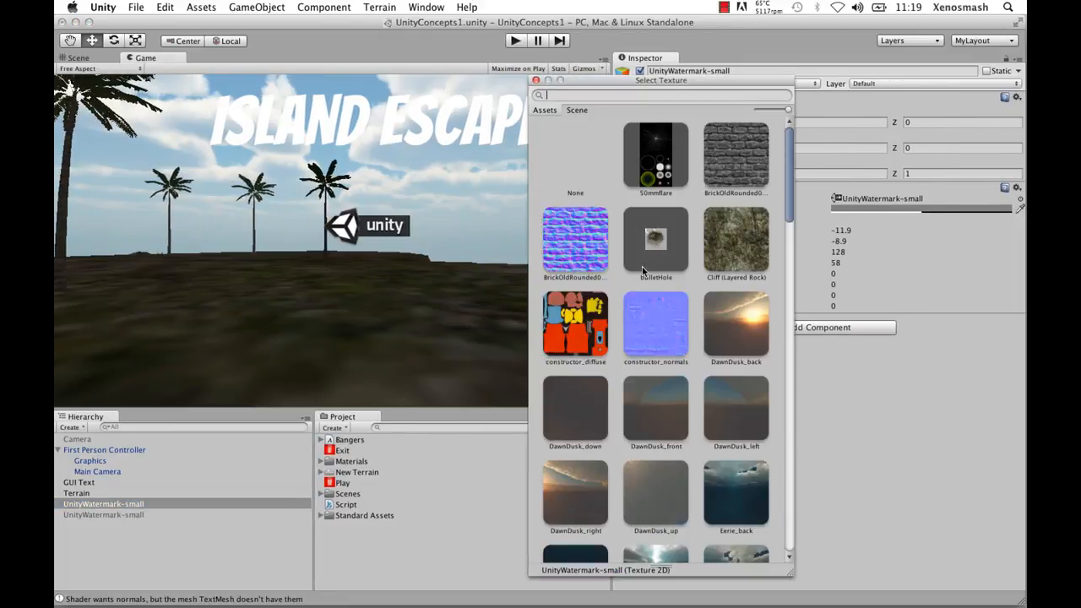
click(535, 80)
Step: Rename the active UnityWatermark-small object to Play
click(104, 503)
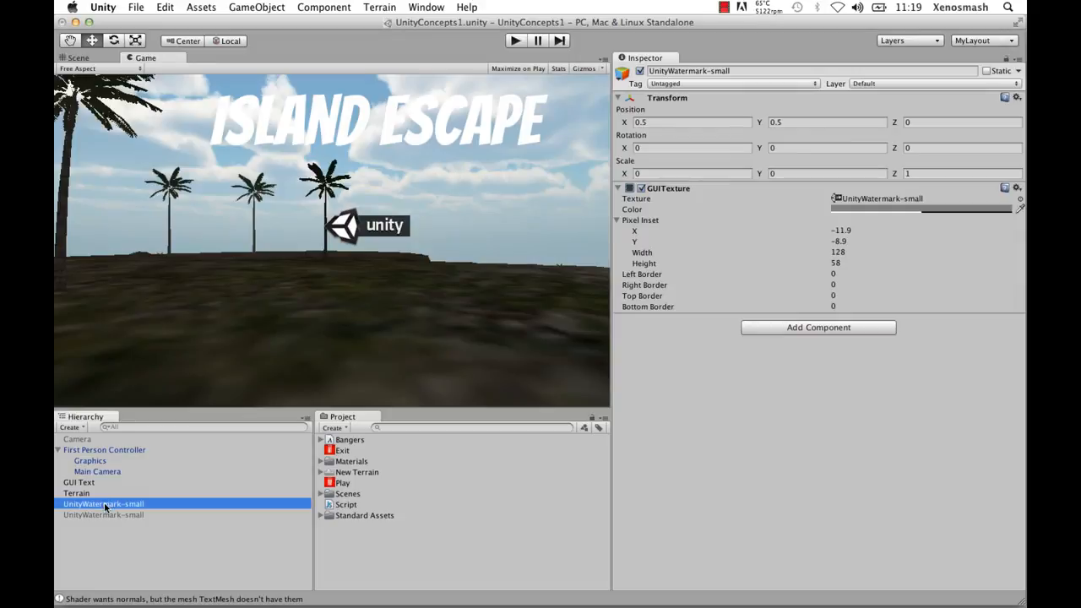
click(104, 503)
text(Play)
key(Return)
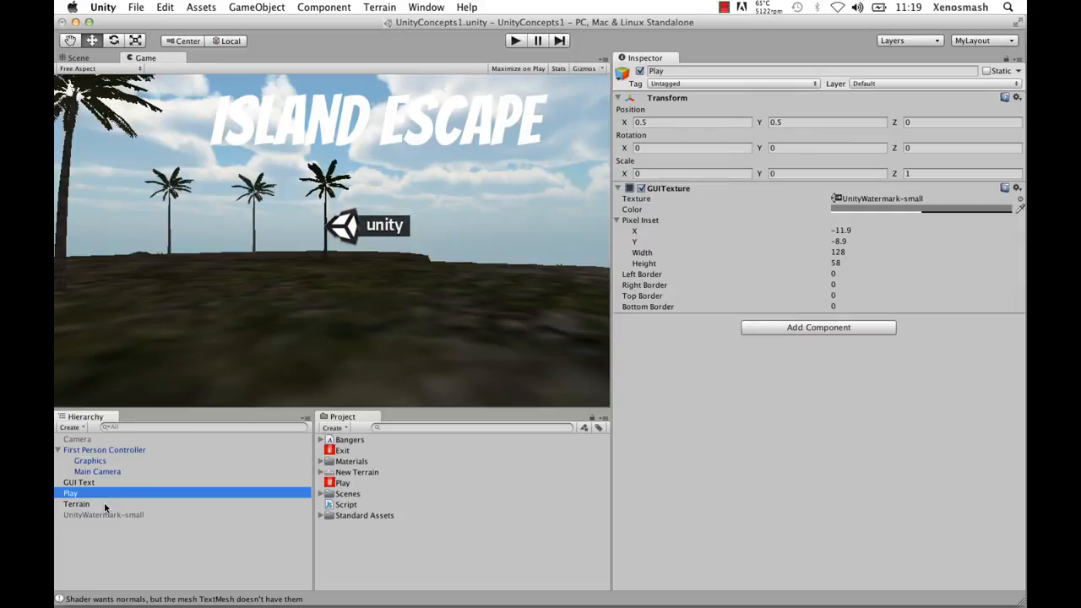
Step: Rename the inactive UnityWatermark-small object to Exit
click(107, 514)
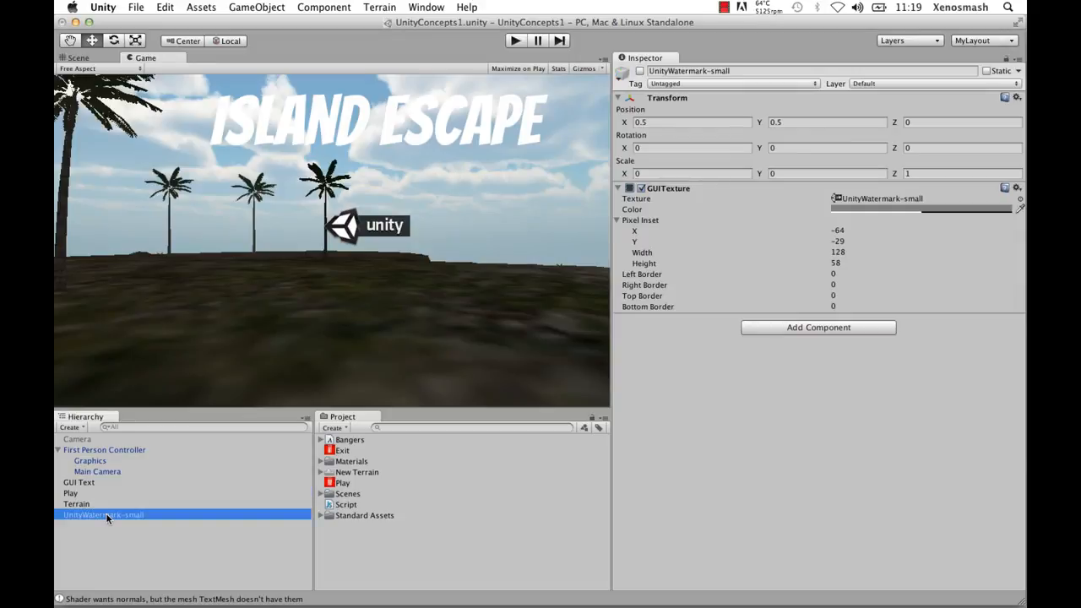
click(106, 514)
text(Exit)
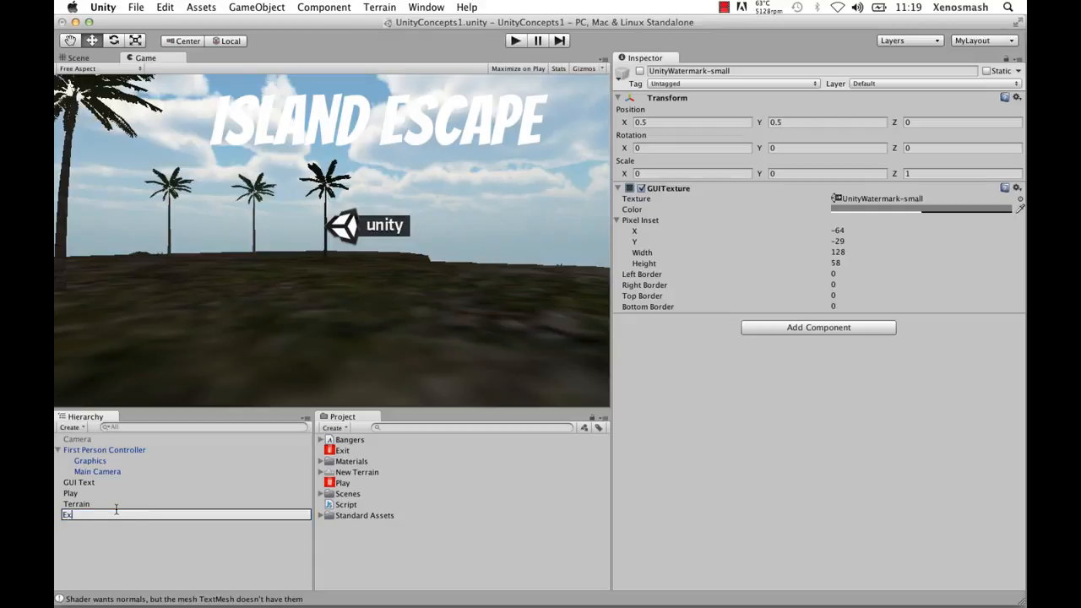
key(Return)
Step: Assign the Play texture to the Play object's GUITexture in place of the Unity watermark
click(76, 503)
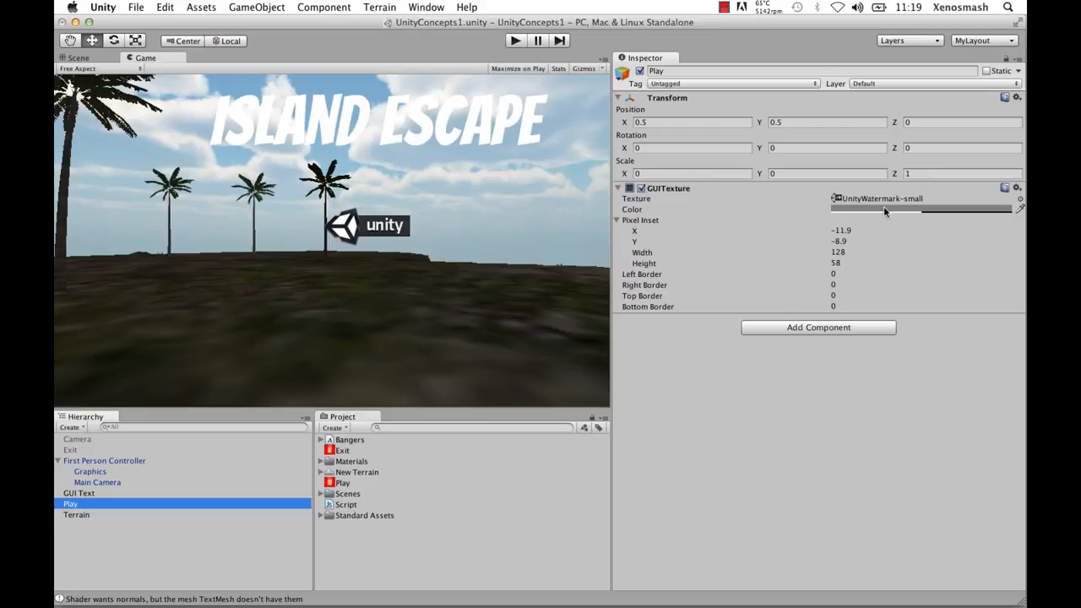
click(1020, 199)
scroll(705, 243, down, 5)
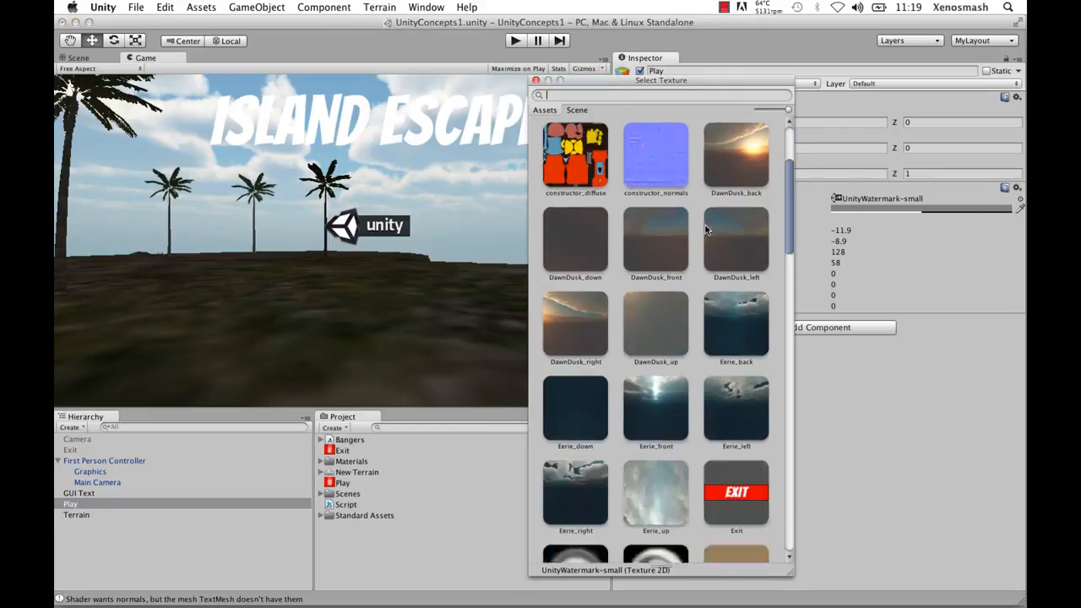
scroll(705, 243, down, 10)
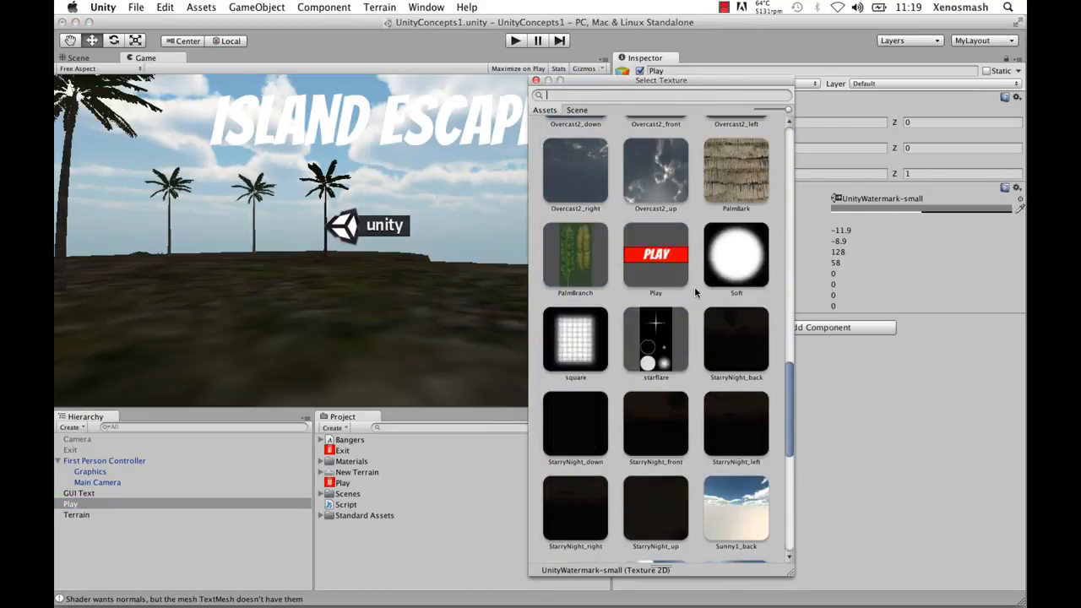
click(656, 253)
click(652, 254)
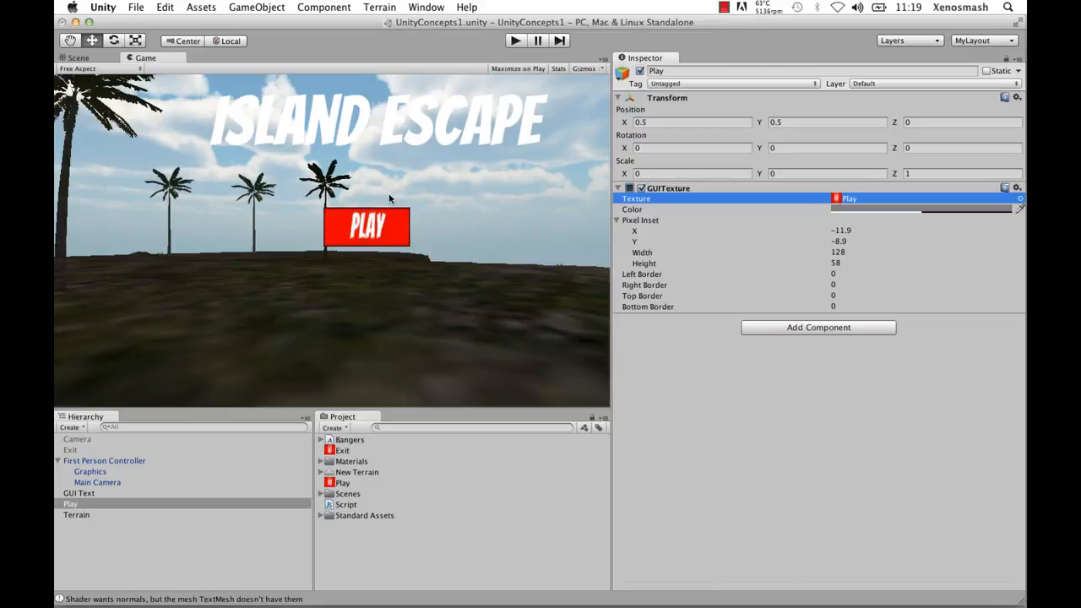
Step: Set the Play texture's pixel inset width to 150 and height to 45
click(855, 253)
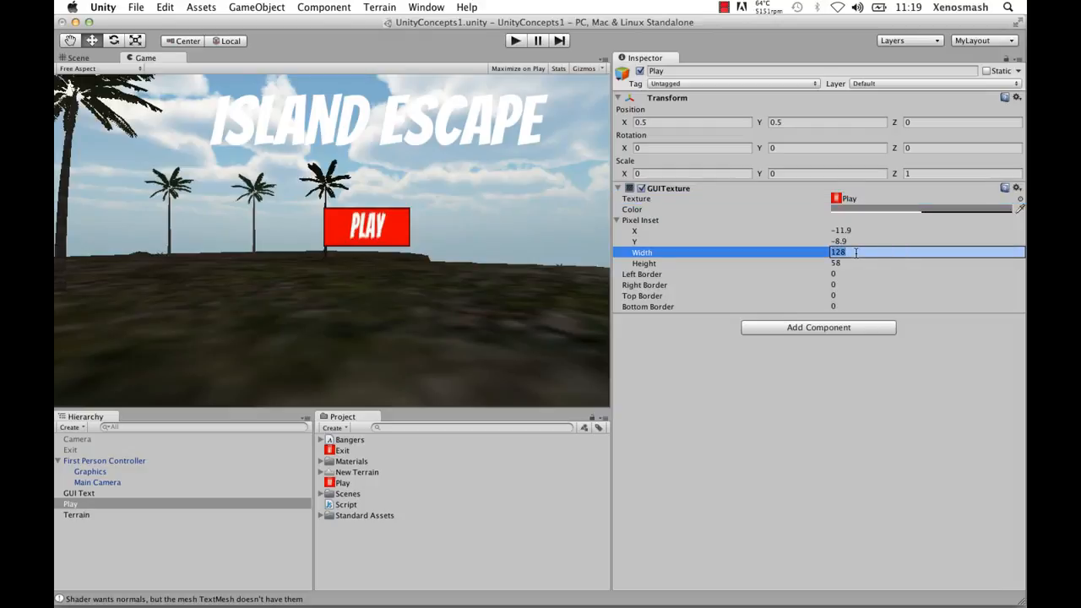
text(150)
key(Tab)
text(45)
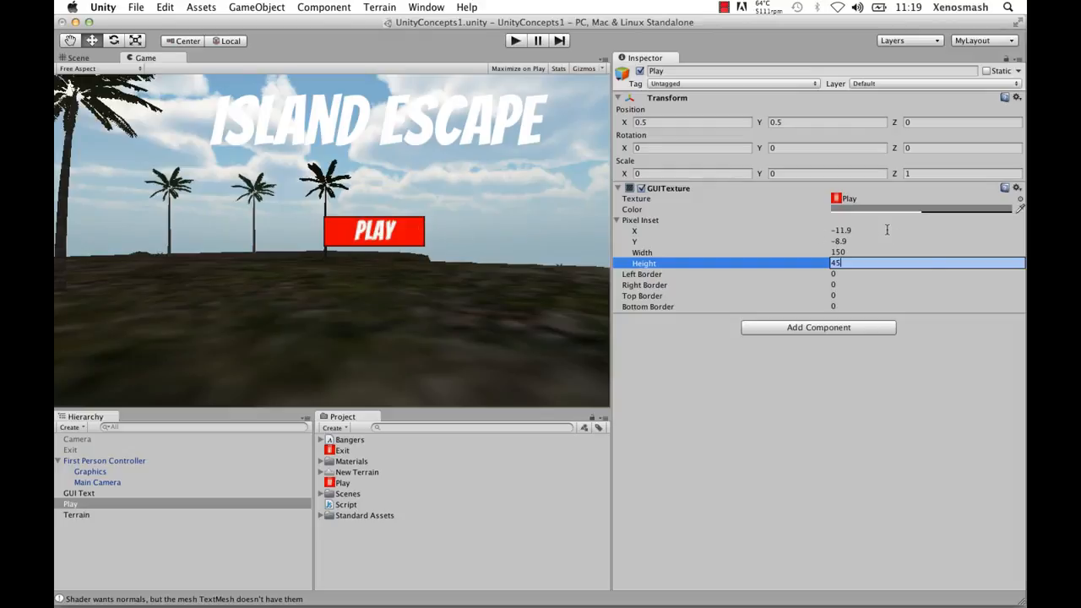
click(701, 285)
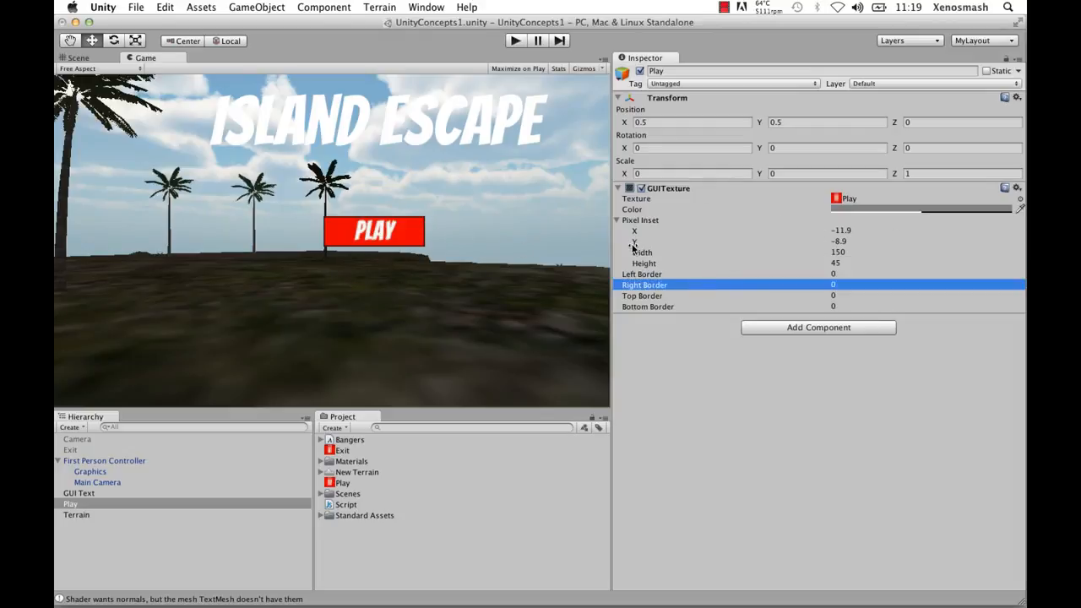
Step: Raise the Play button below the title to a pixel inset Y of about 56
drag(634, 243, 976, 248)
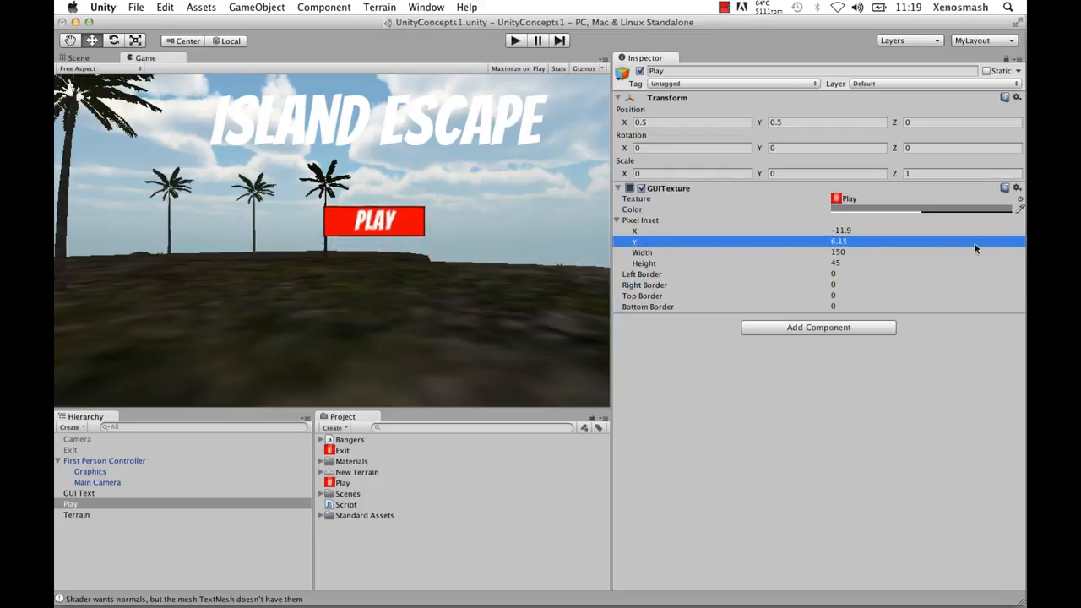
drag(632, 240, 969, 245)
click(820, 534)
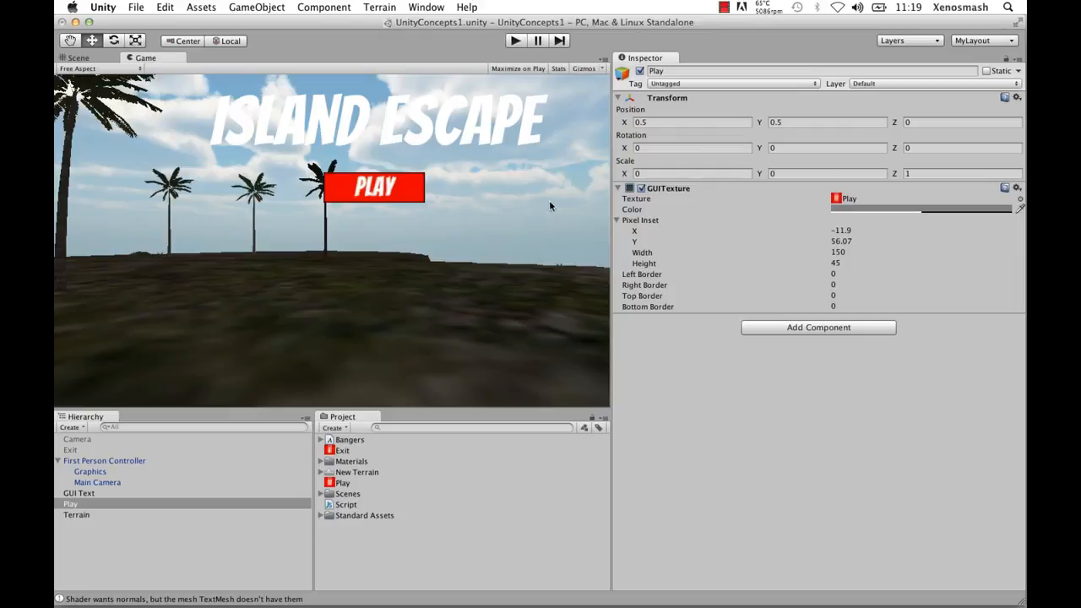
Step: Activate the Exit object and assign the Exit texture to its GUITexture
click(79, 450)
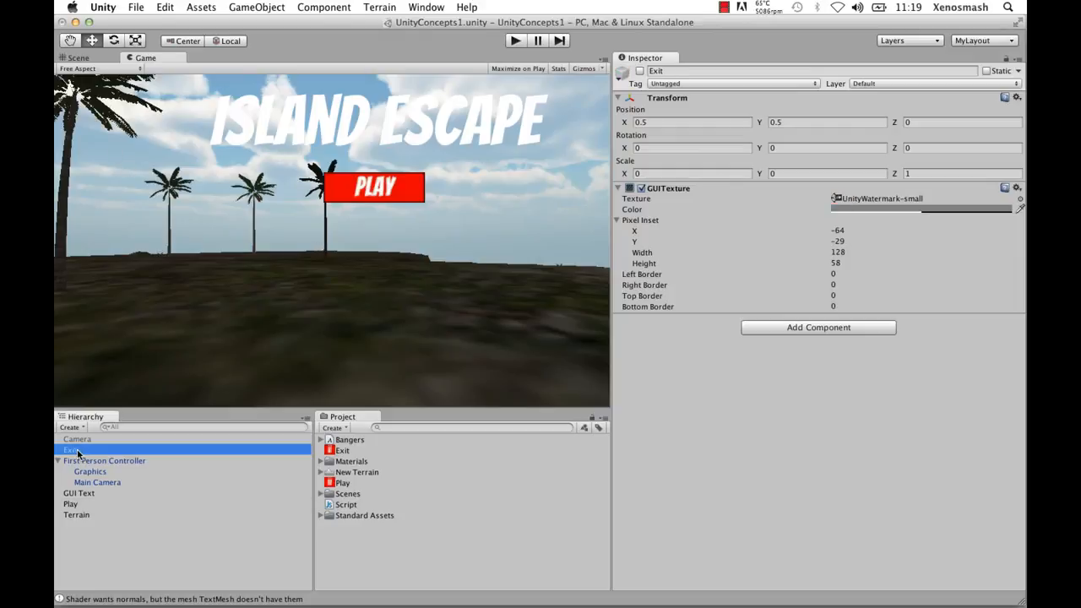
click(640, 71)
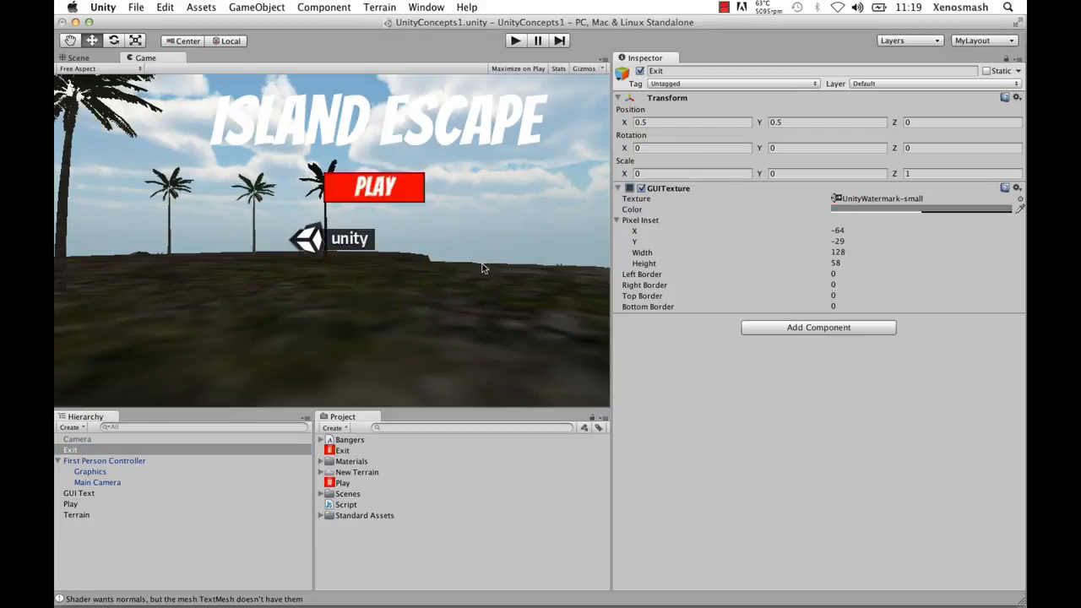
click(1021, 198)
scroll(752, 412, down, 10)
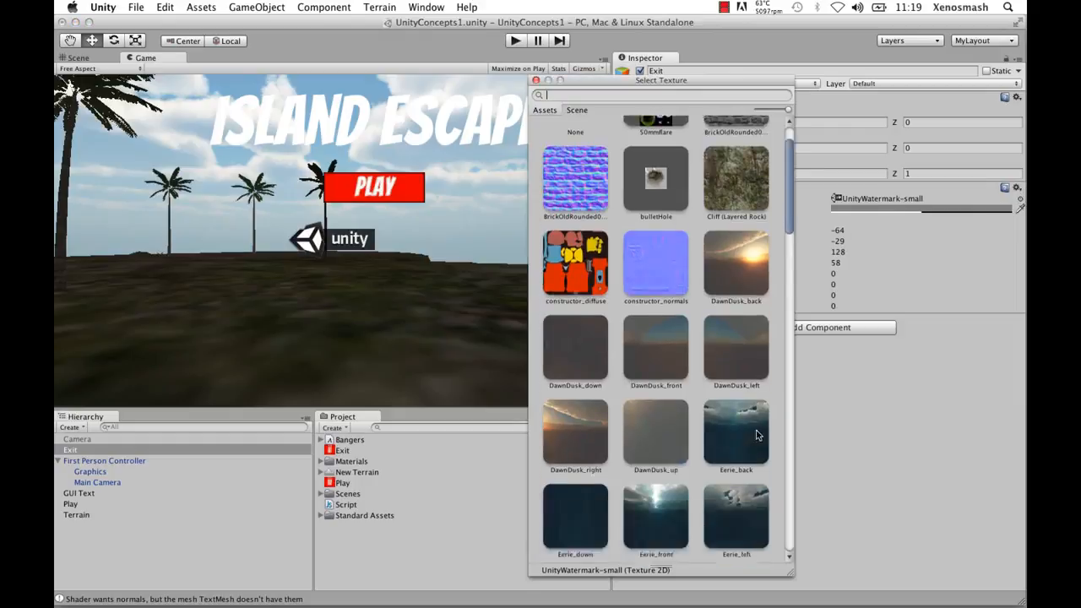
double_click(737, 405)
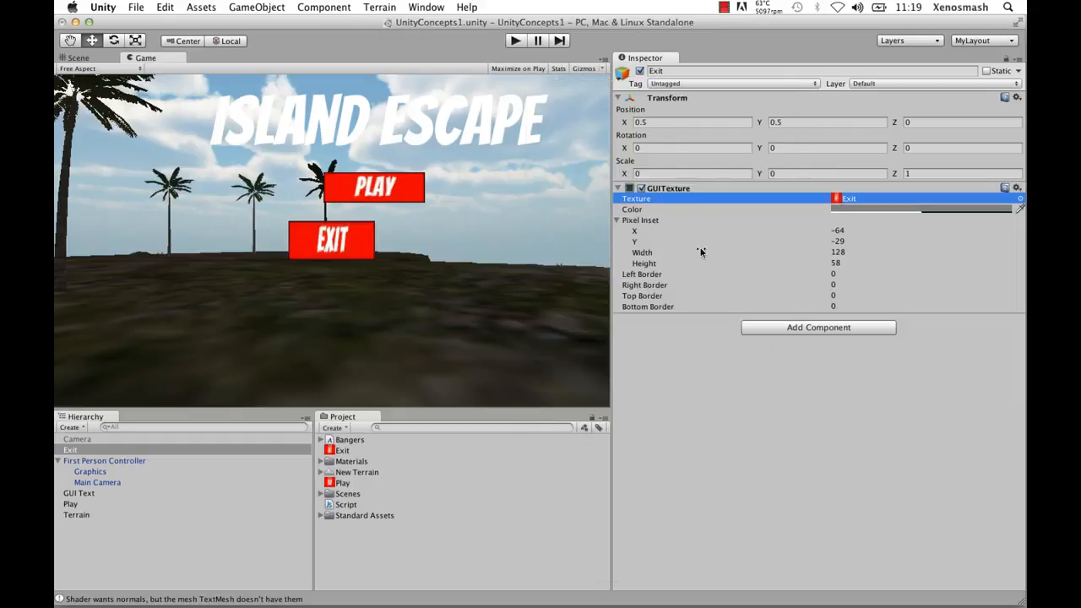
Step: Set the Exit texture's pixel inset width to 150 and height to 45
click(861, 253)
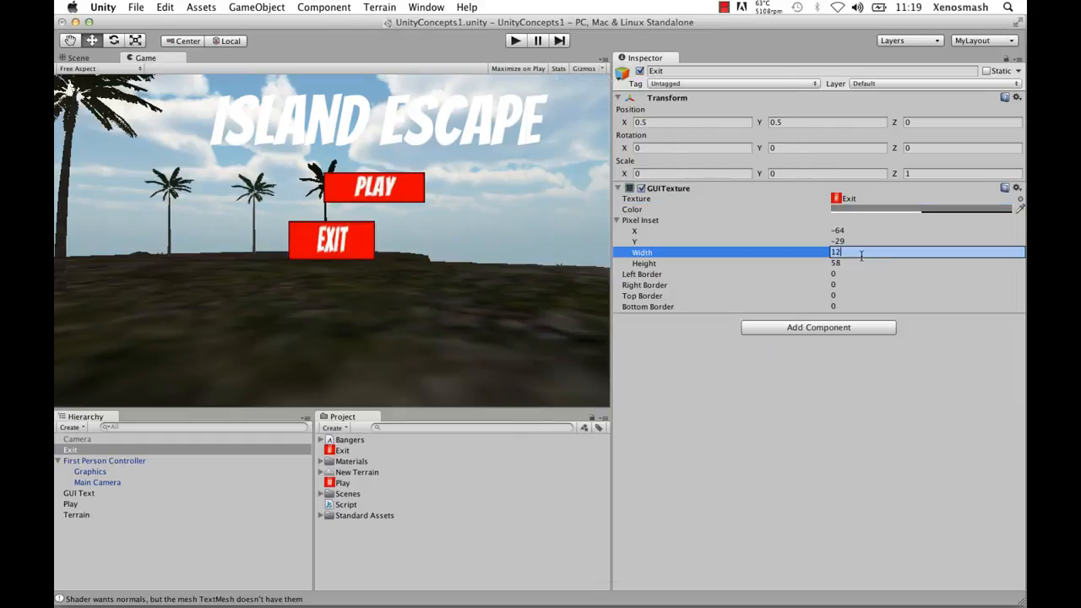
text(50)
key(BackSpace)
key(BackSpace)
key(BackSpace)
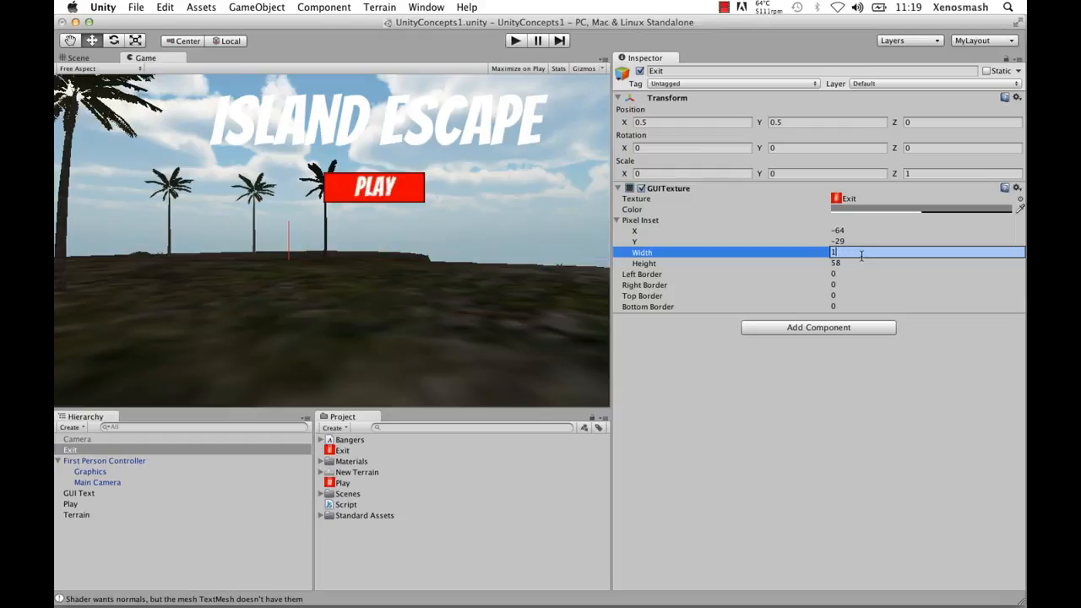
text(50)
key(Tab)
text(45)
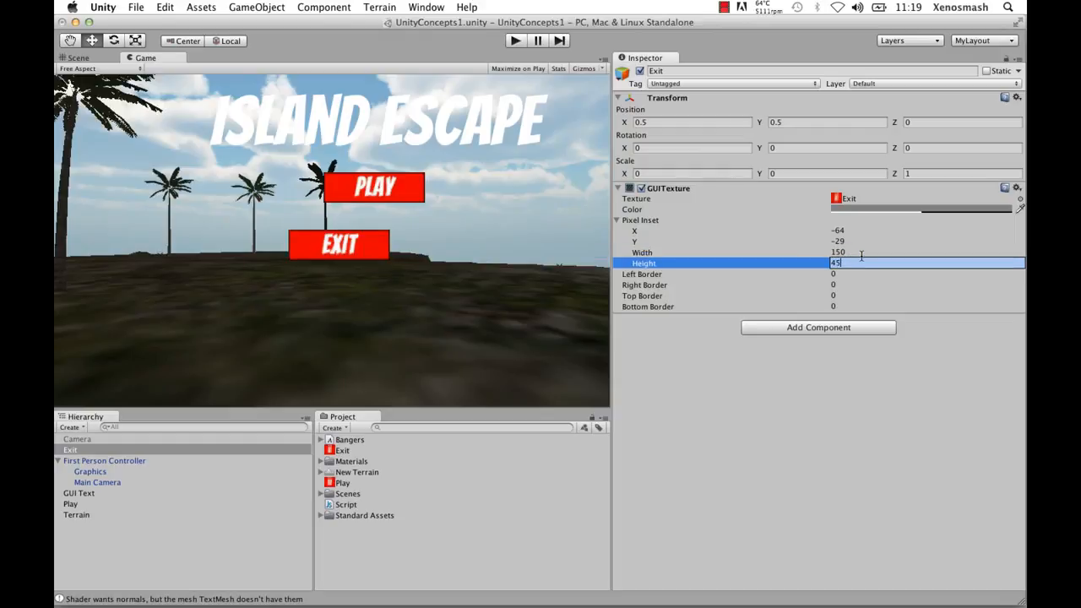
click(762, 439)
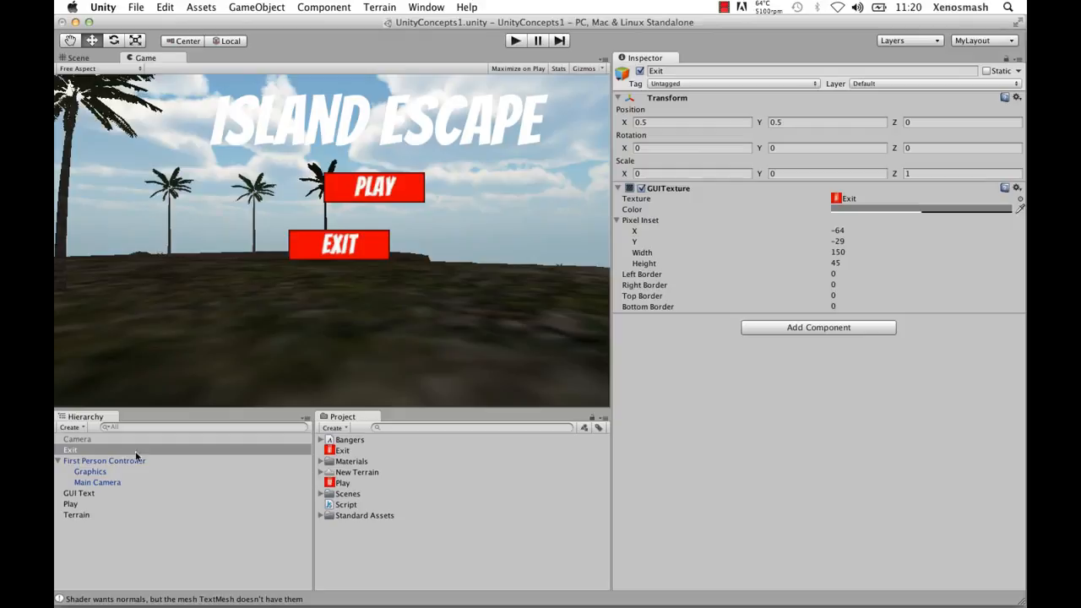
Step: Align the Exit button with the Play button by setting its pixel inset X to -11.9
click(78, 504)
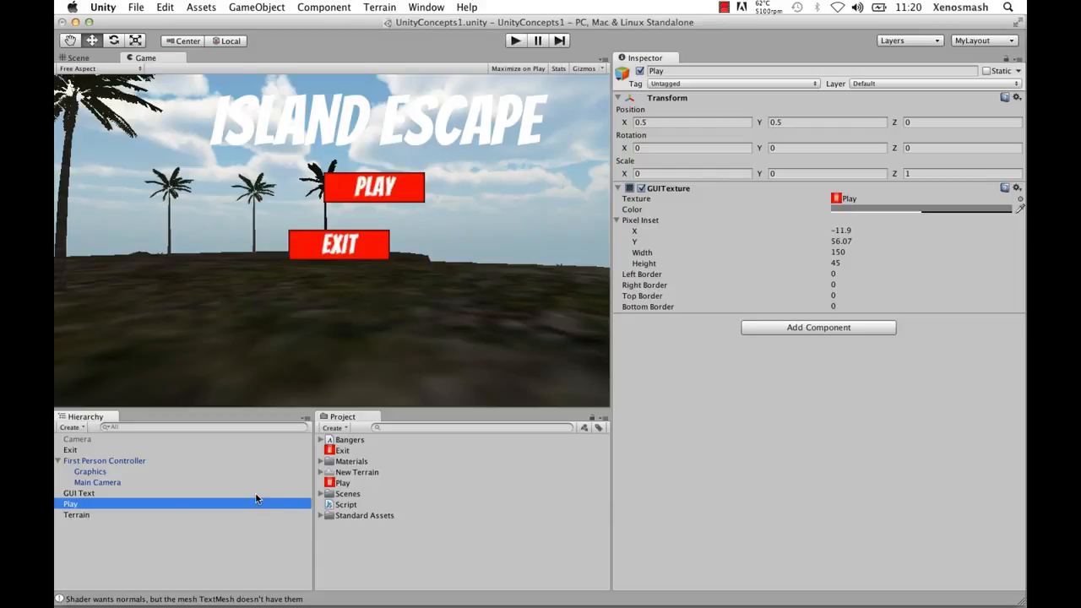
click(72, 451)
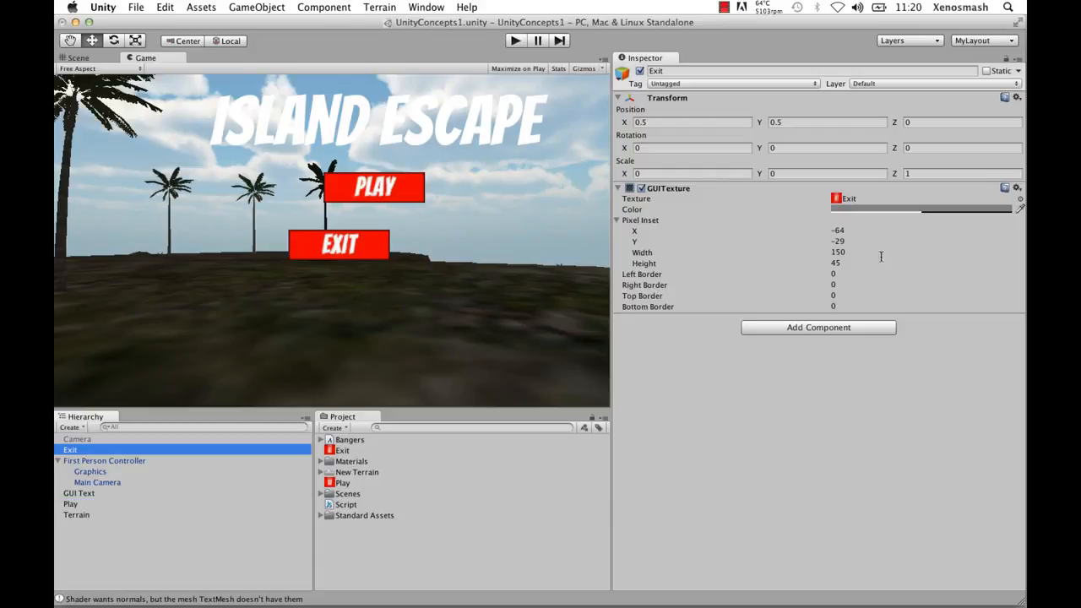
drag(639, 237, 771, 238)
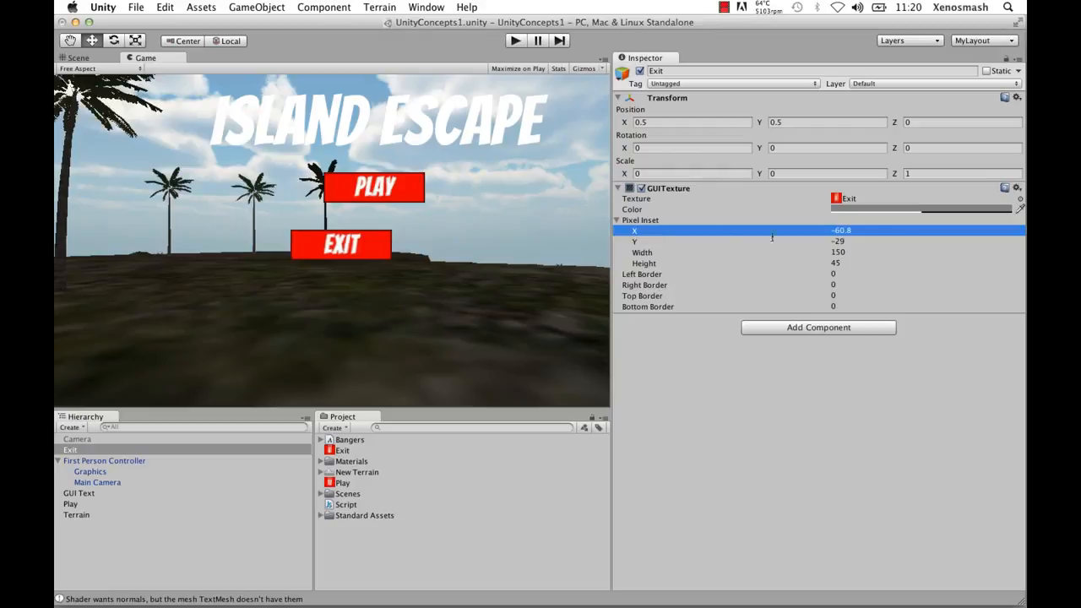
click(851, 230)
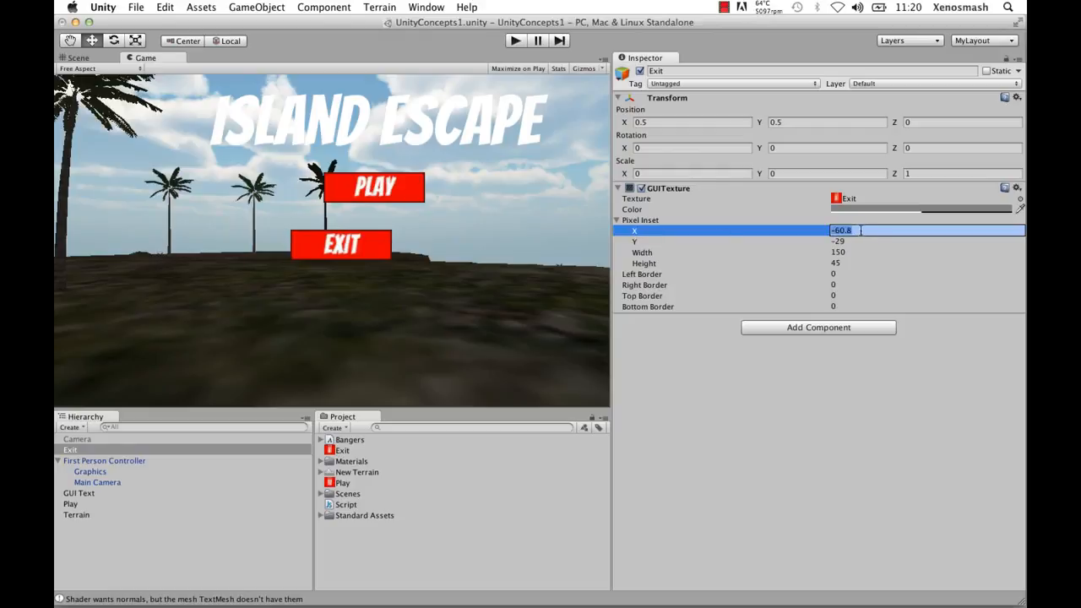
text(-11)
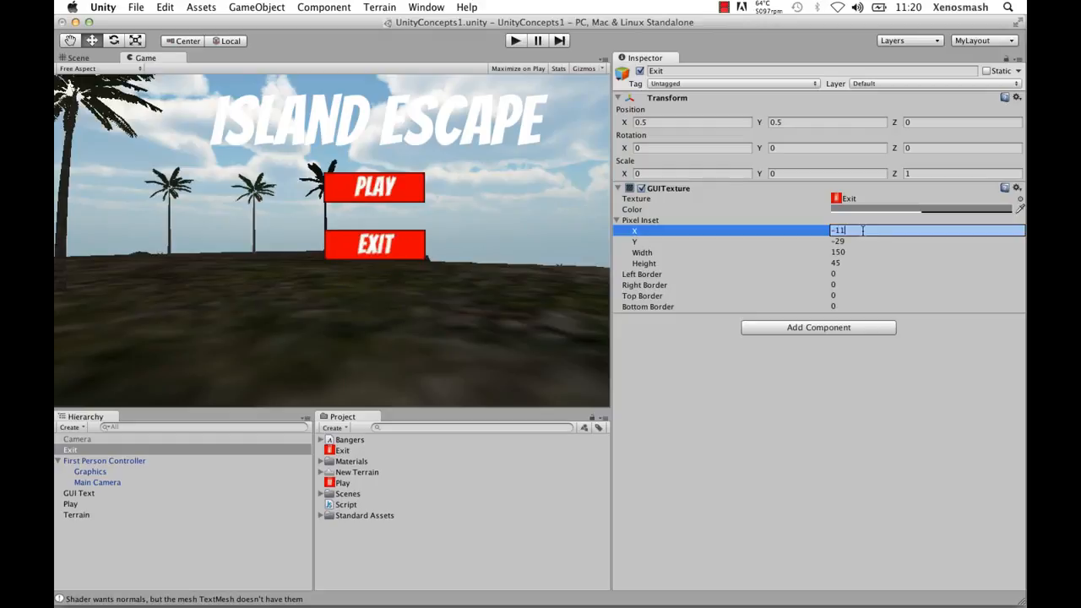
text(.9)
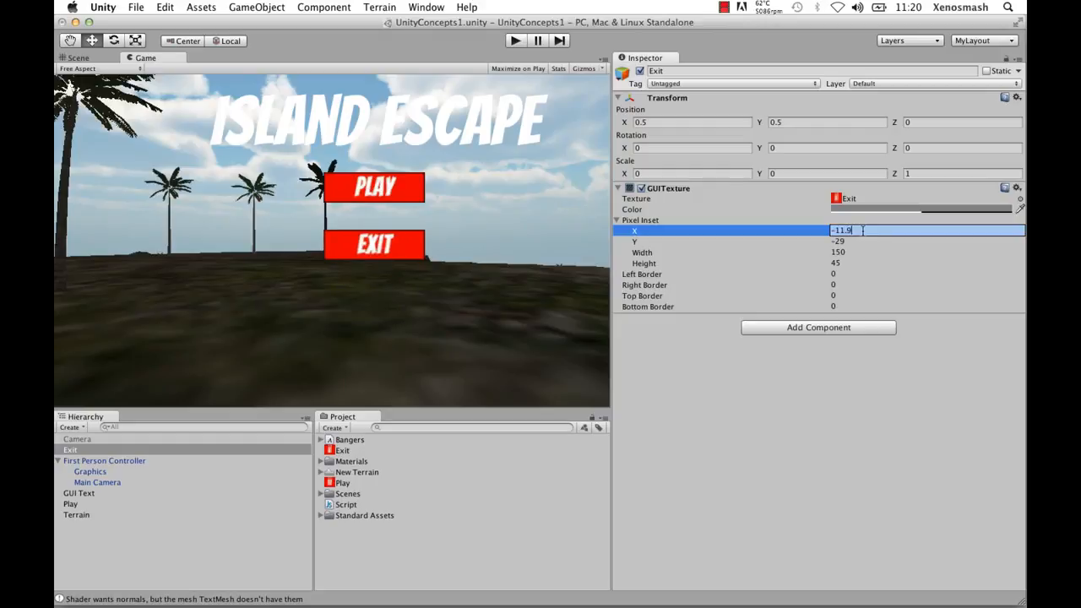
click(840, 441)
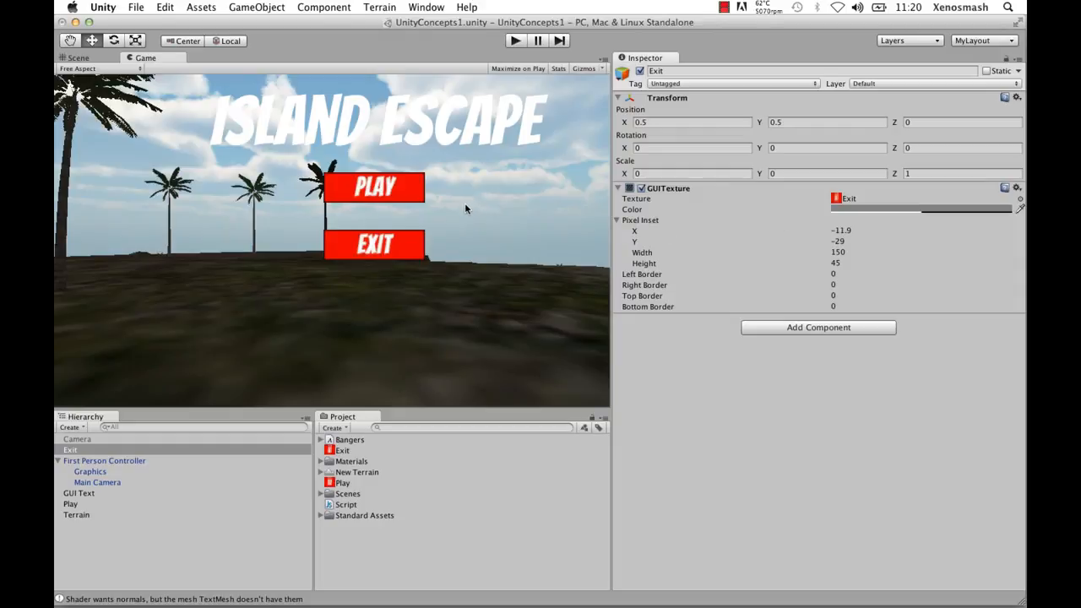
Step: Widen the Game view, run the scene to check the title and buttons over the first-person view, and stop it
drag(607, 217, 861, 220)
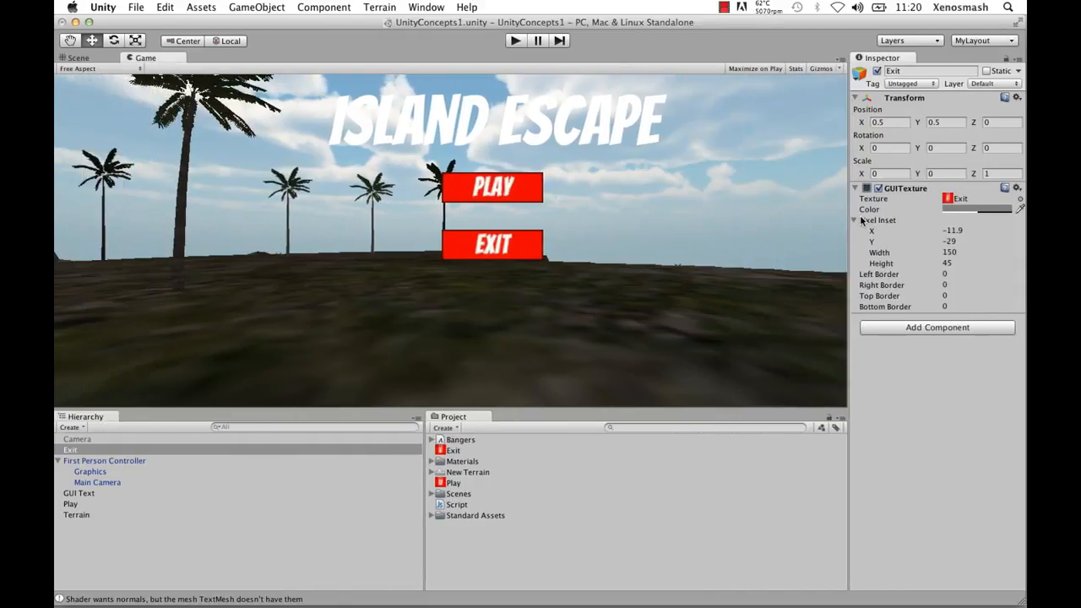
click(521, 42)
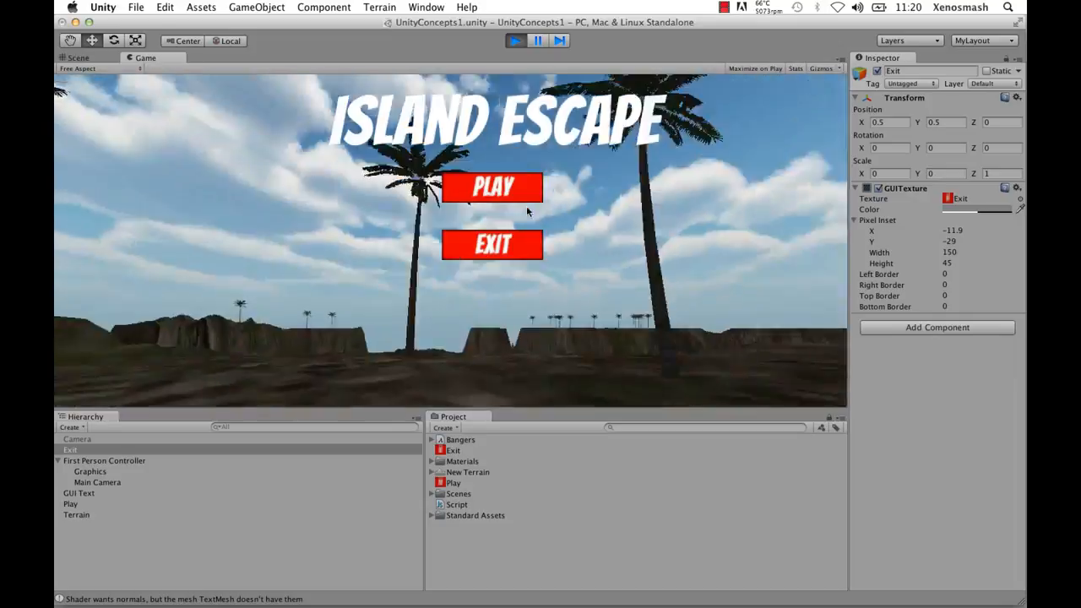
key(super+p)
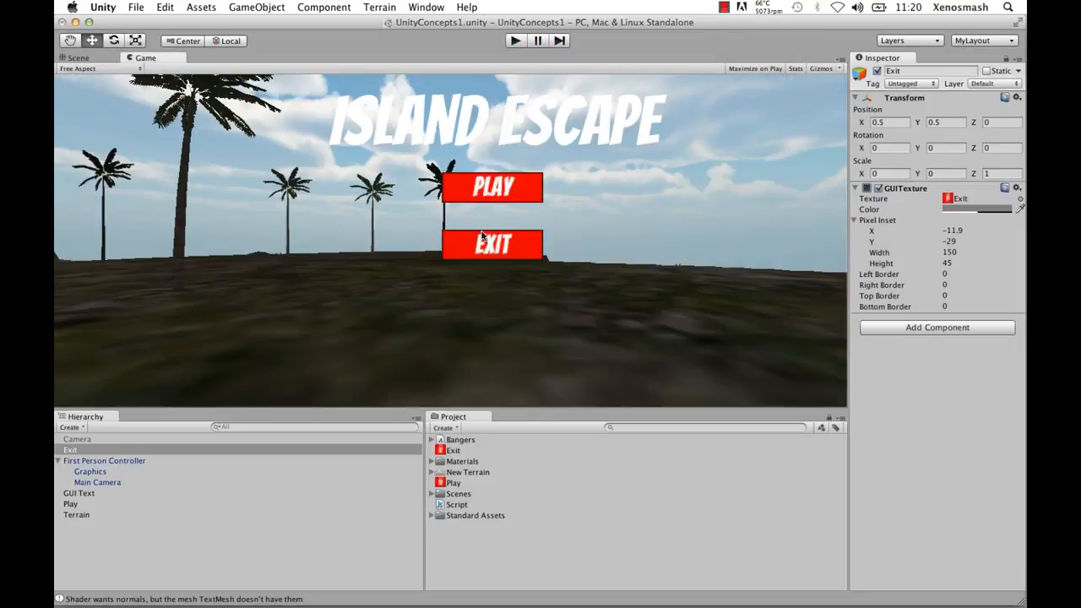
Step: Disable the GUILayer component on the First Person Controller's Main Camera
click(96, 482)
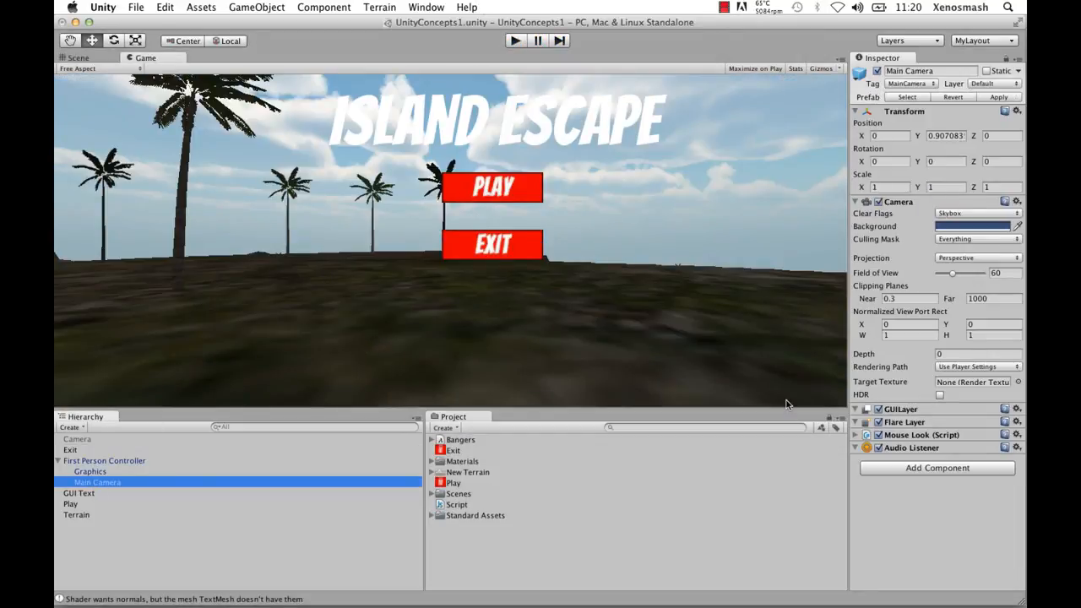
click(879, 410)
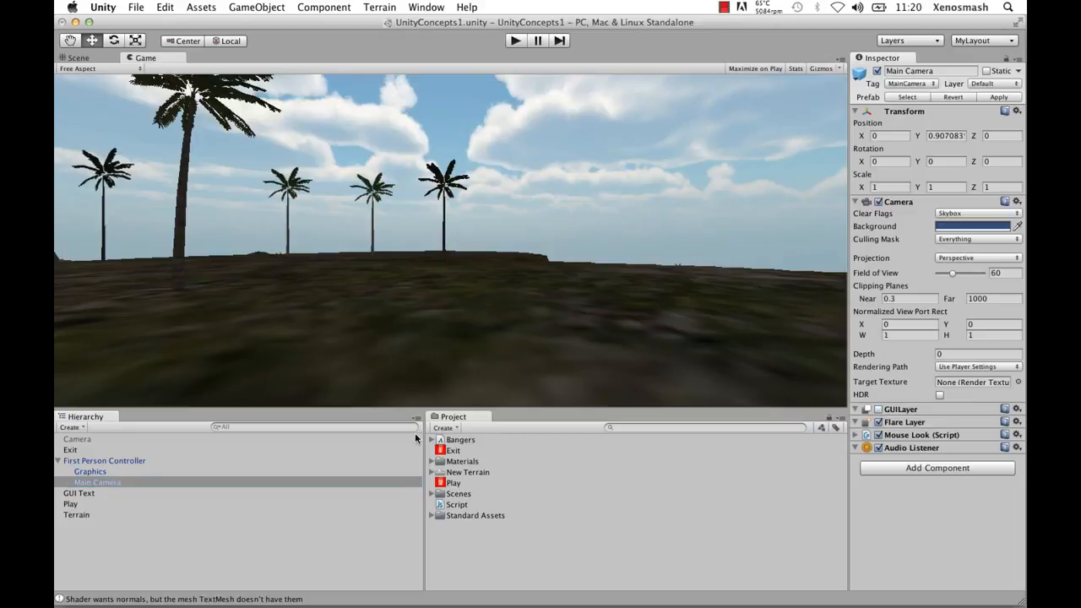
Step: Deactivate the First Person Controller and activate the separate Camera object for the title screen
click(85, 440)
click(61, 461)
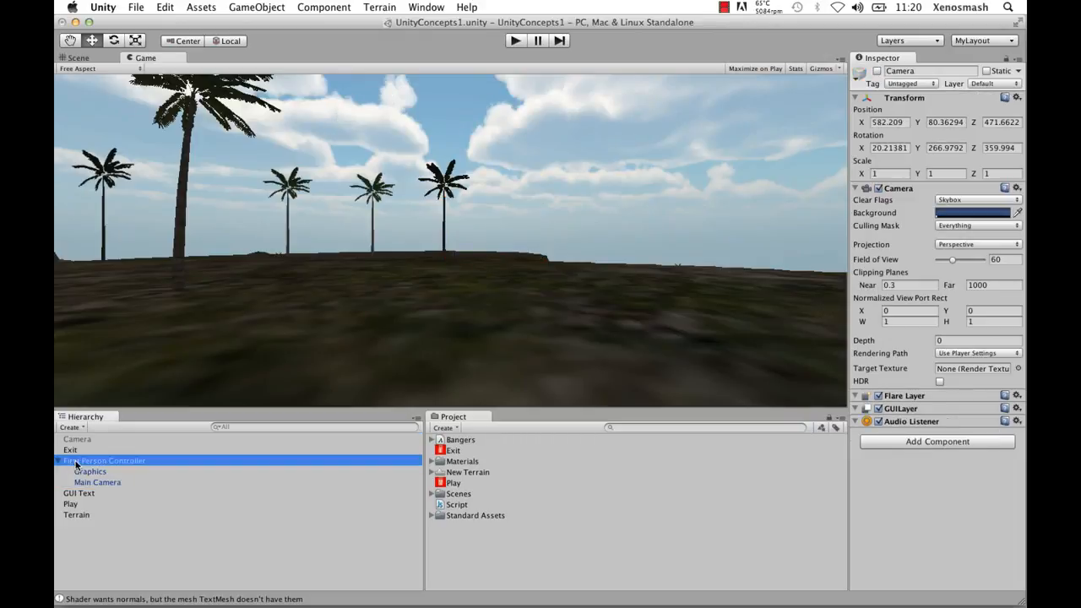
click(589, 225)
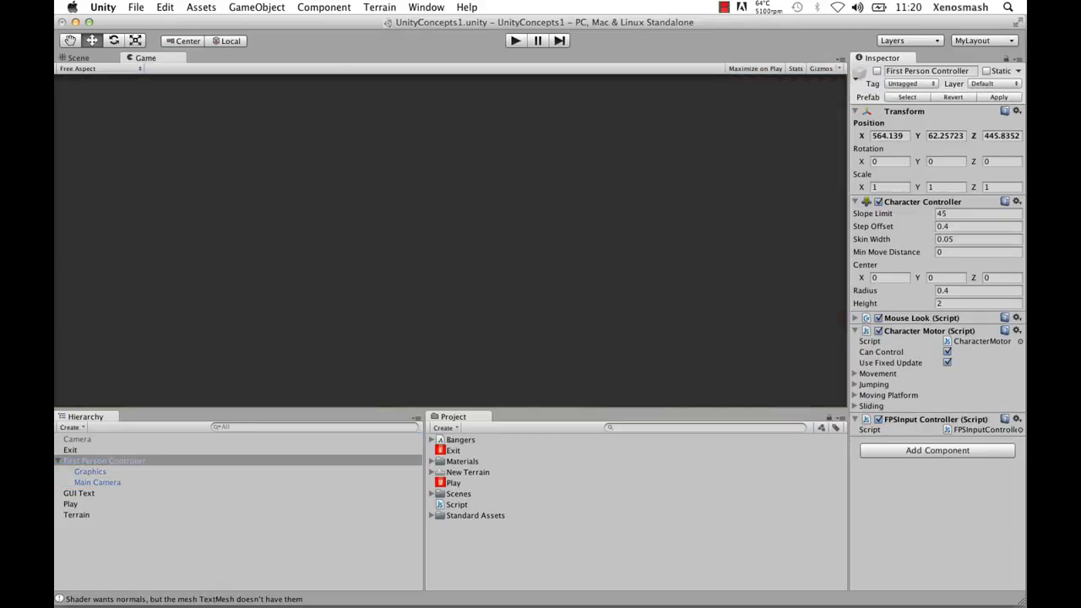
click(101, 441)
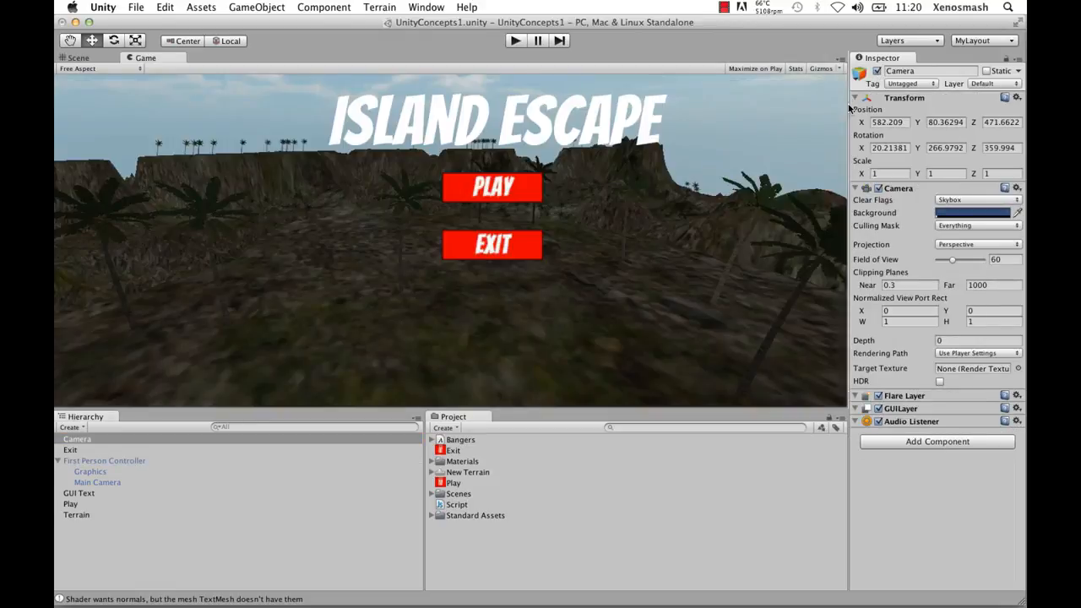
Step: Narrow the Game view, run the scene maximized to check the title screen through the separate Camera, and stop it
drag(850, 105, 612, 104)
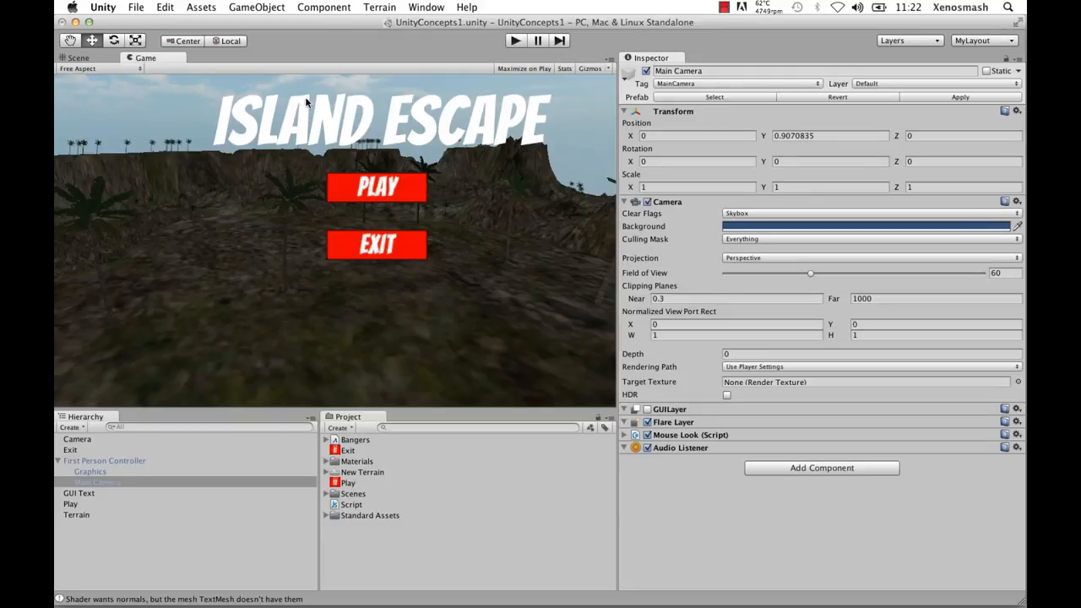
click(515, 41)
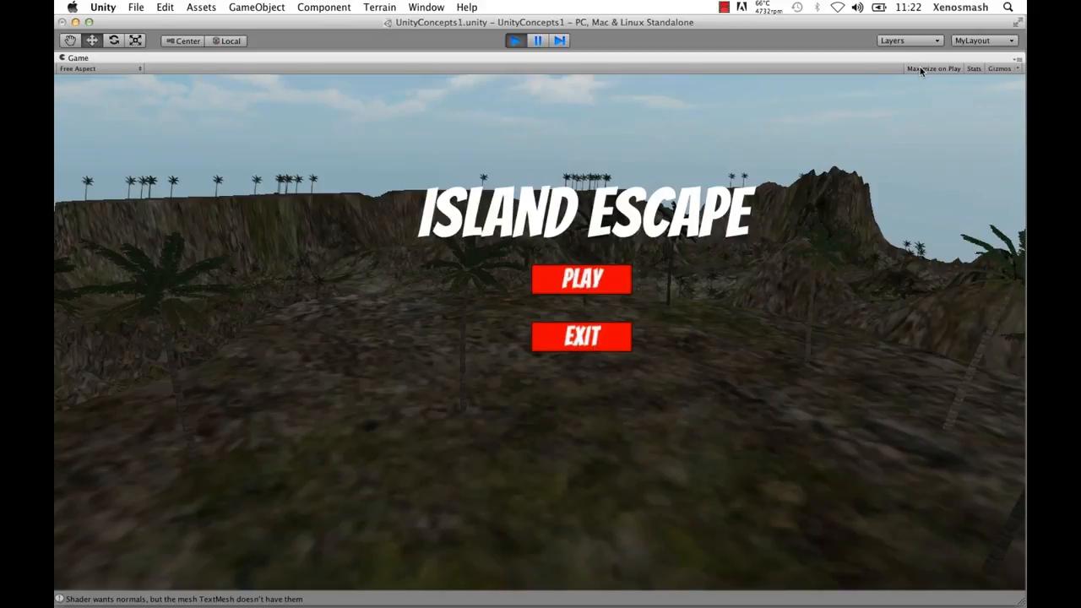
click(514, 40)
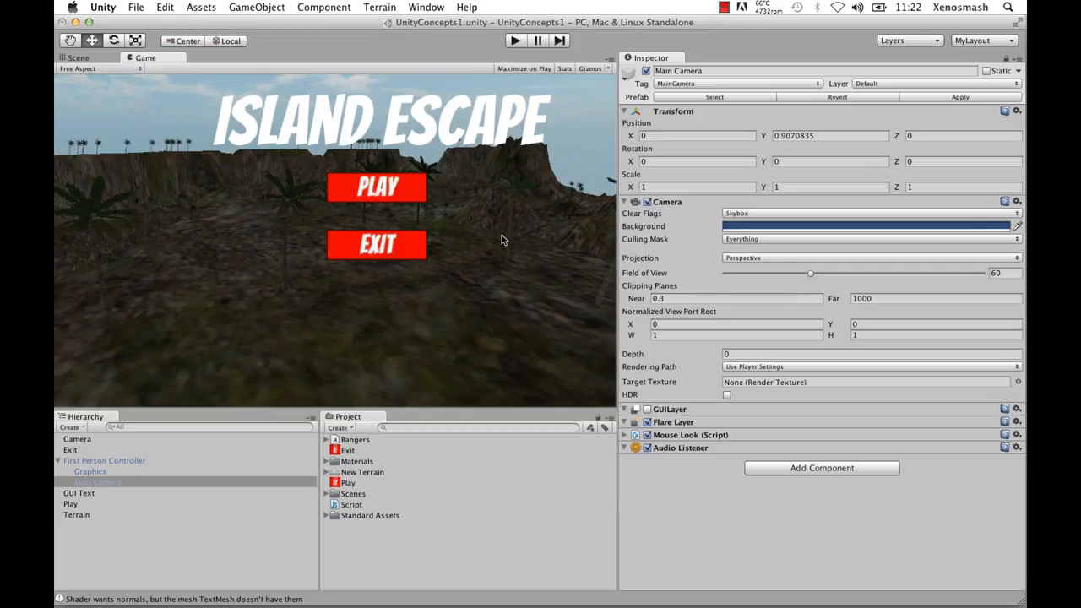